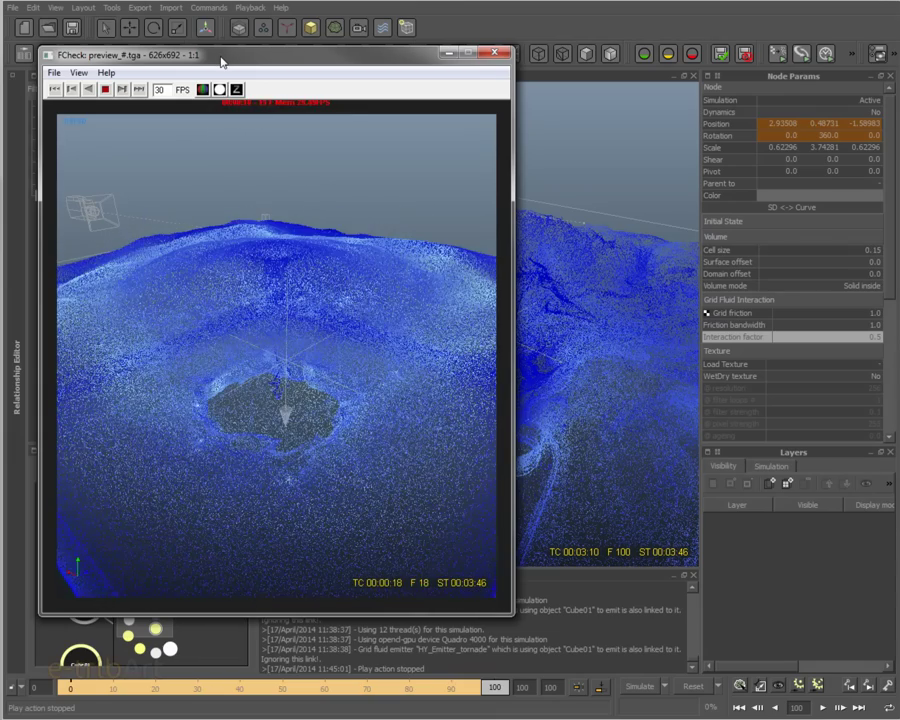
# Step: Move the preview playback window out of the way and reset all simulation data
pyautogui.moveTo(222, 62); pyautogui.dragTo(899, 100)
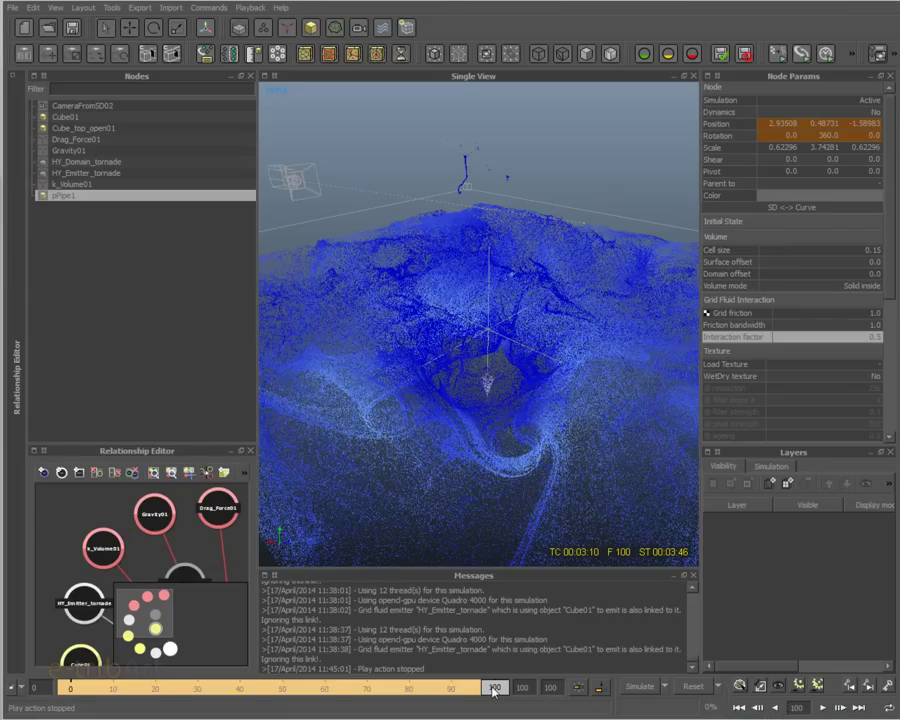
pyautogui.click(693, 686)
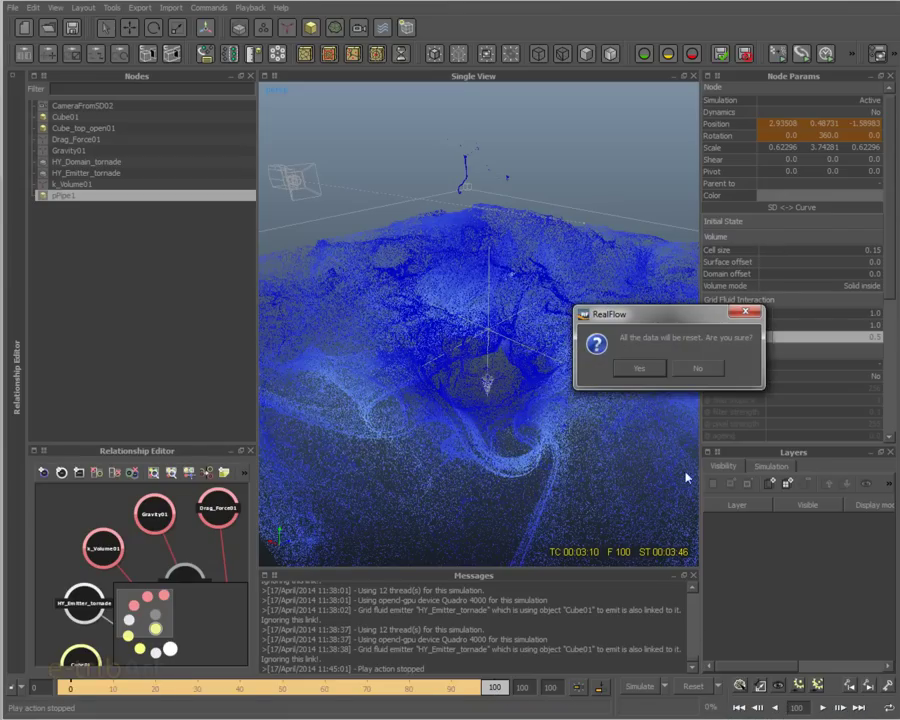
pyautogui.click(650, 374)
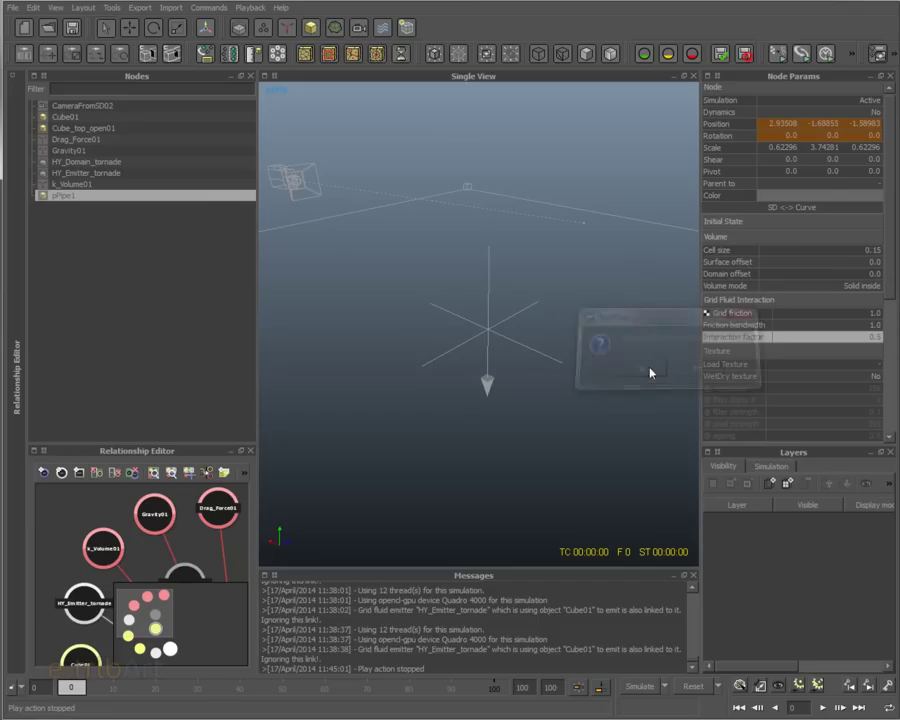
# Step: Open pPipe1's rotation curves and examine the last key of the Y curve, moving the curve window aside when done
pyautogui.rightClick(731, 138)
pyautogui.moveTo(780, 142)
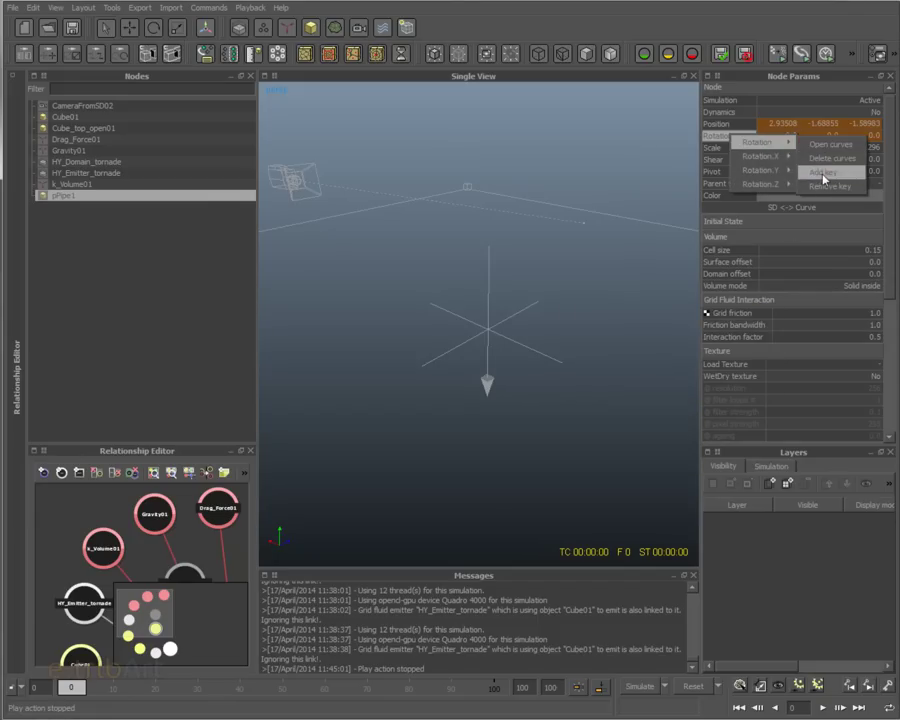
pyautogui.click(828, 159)
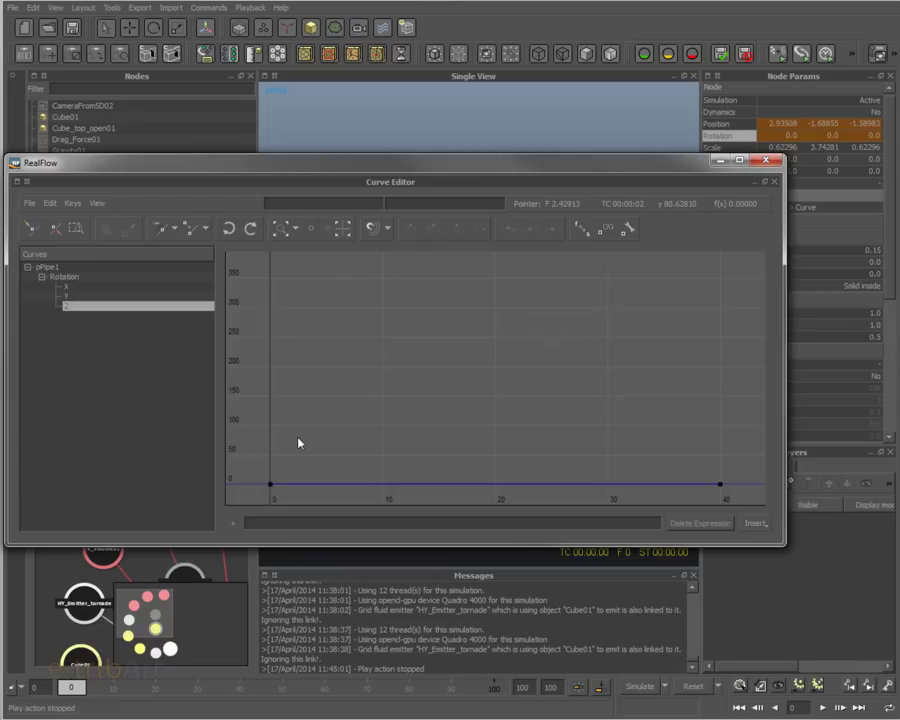
pyautogui.click(73, 296)
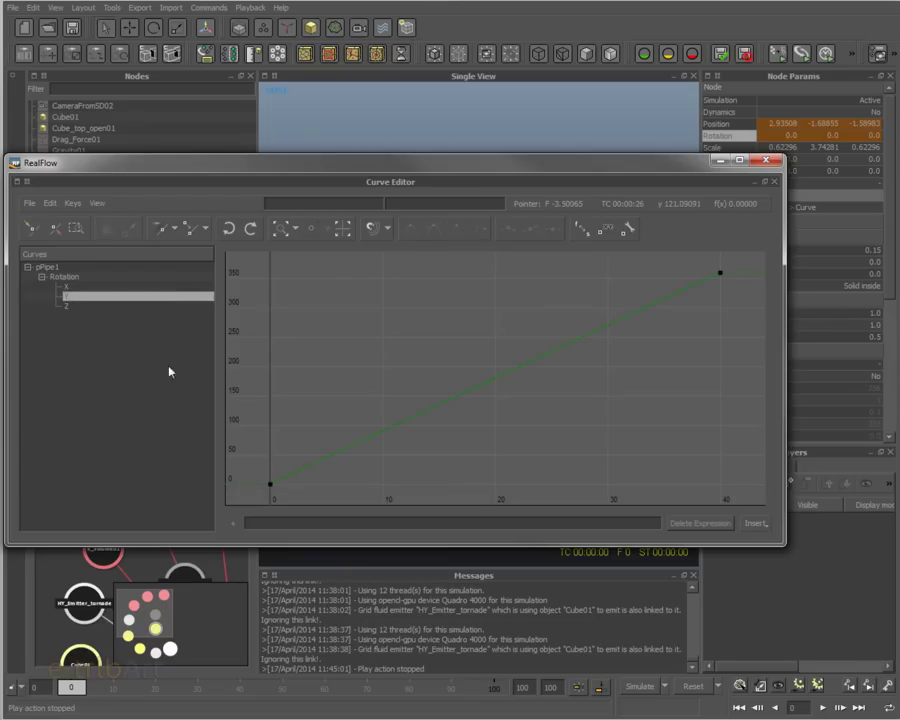
pyautogui.scroll(-1, 467, 400)
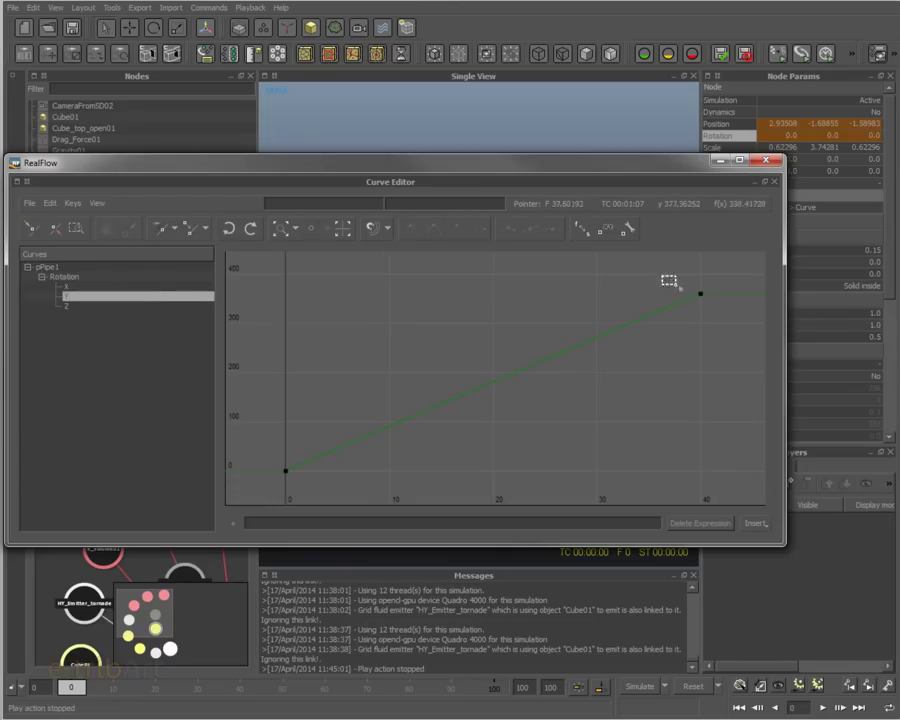
pyautogui.moveTo(668, 280); pyautogui.dragTo(719, 344)
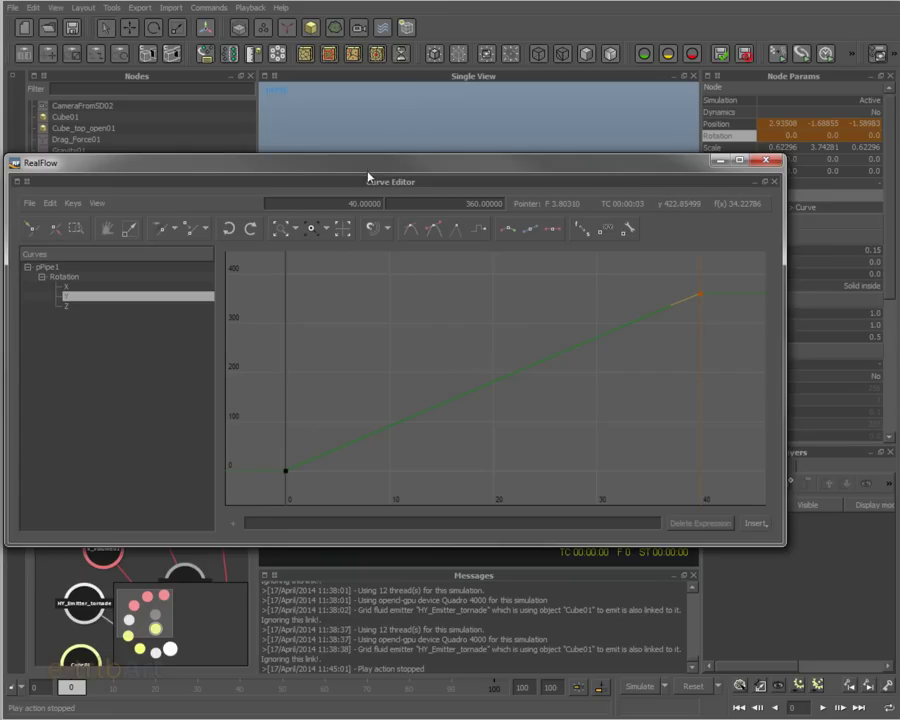
pyautogui.moveTo(370, 172); pyautogui.dragTo(899, 230)
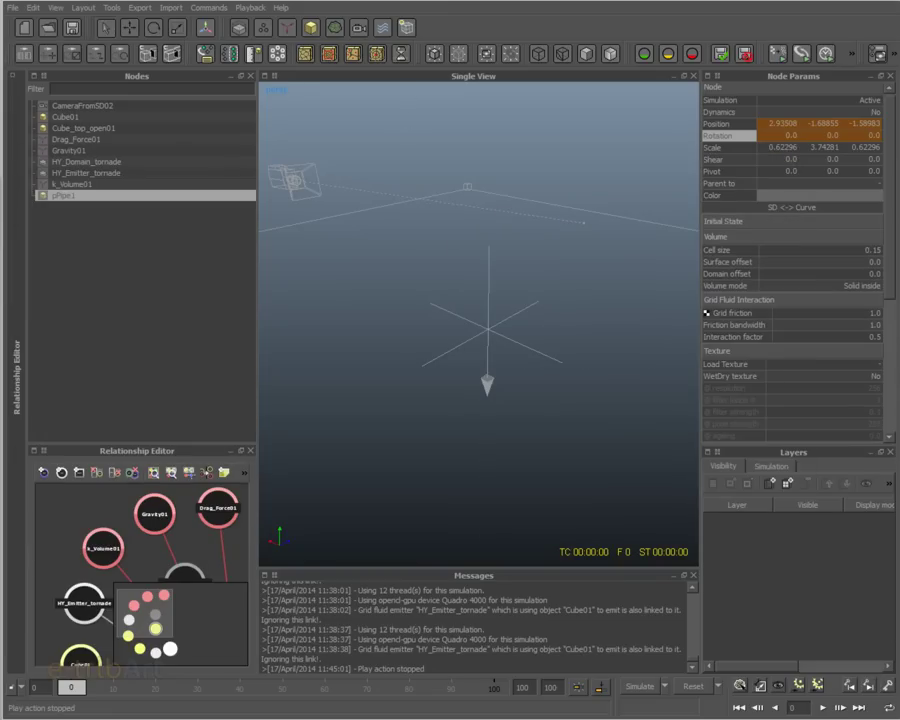
# Step: Deactivate HY_Domain_tornade in the simulation and go to frame 100
pyautogui.click(80, 162)
pyautogui.click(692, 54)
pyautogui.click(497, 689)
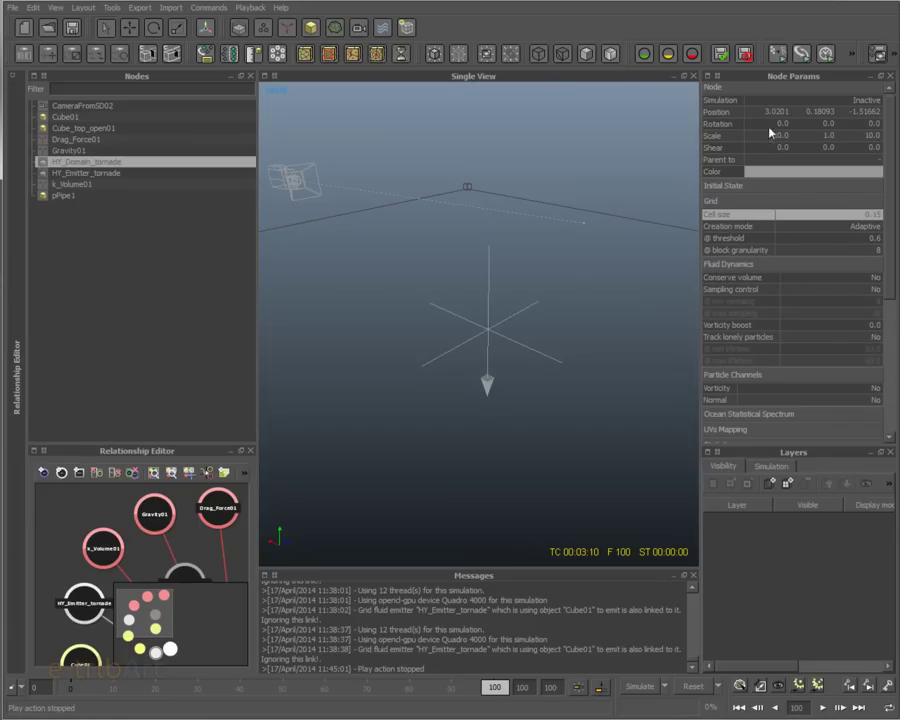
pyautogui.click(829, 124)
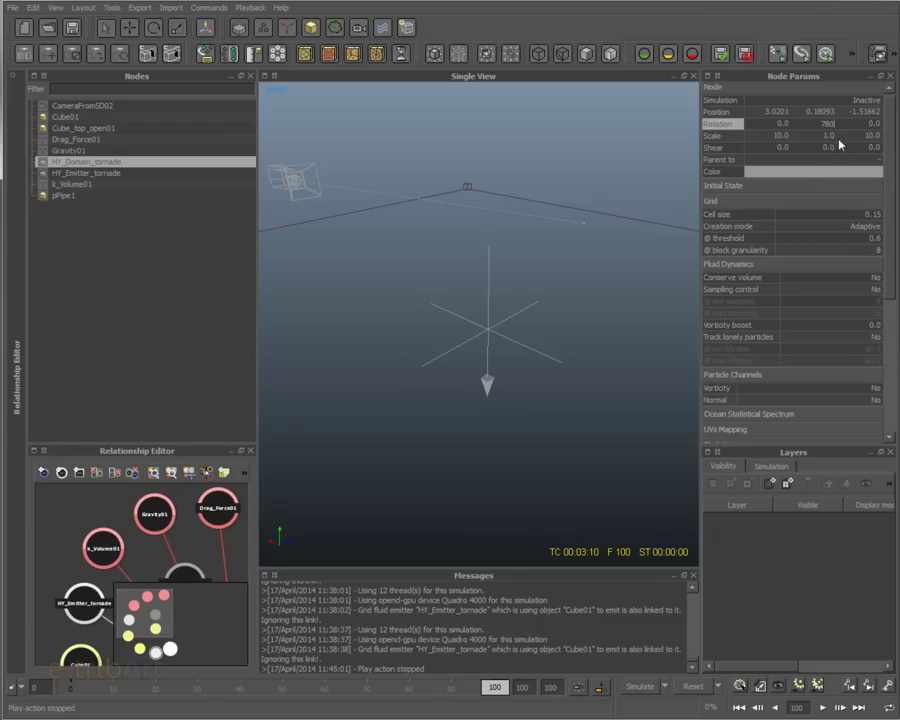
pyautogui.press('Return')
pyautogui.write('0')
# Step: Set pPipe1's Y rotation to 780 and key the rotation at frame 100, checking the resulting Y curve
pyautogui.click(70, 196)
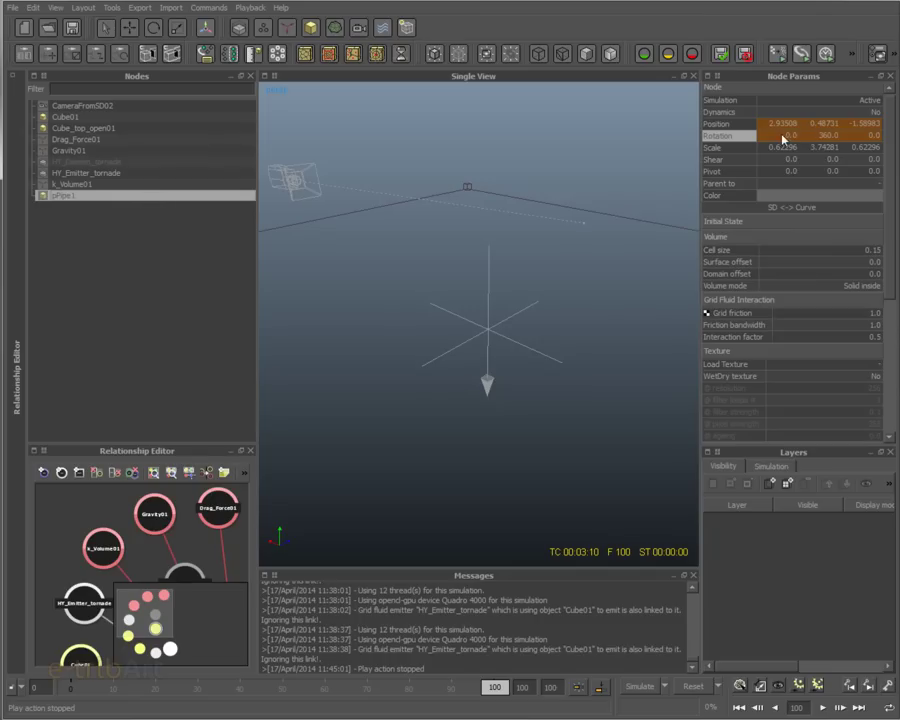
pyautogui.doubleClick(819, 140)
pyautogui.write('780')
pyautogui.press('Return')
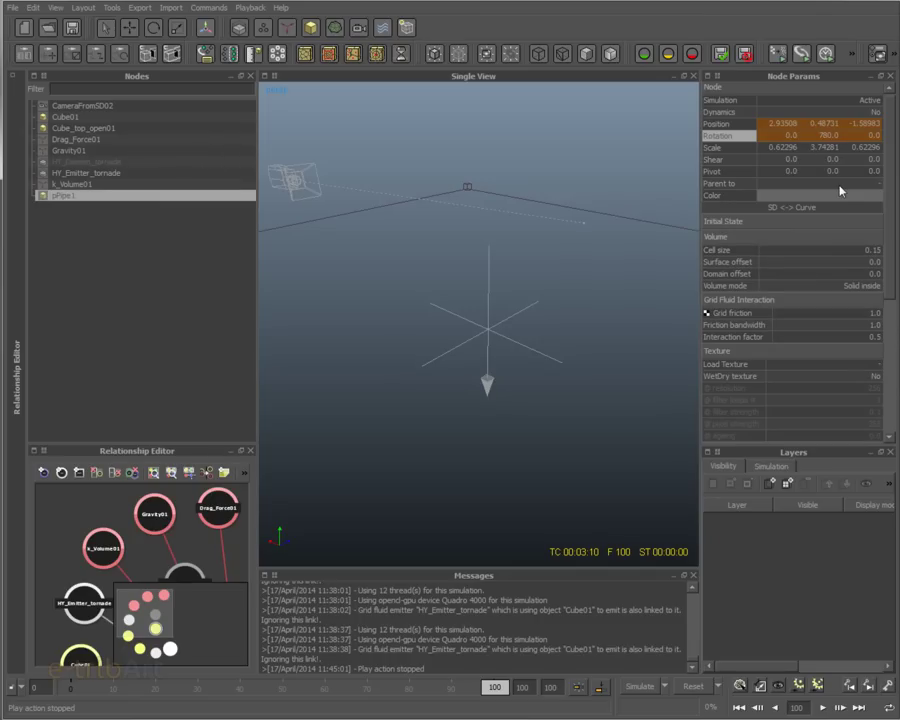
pyautogui.rightClick(754, 143)
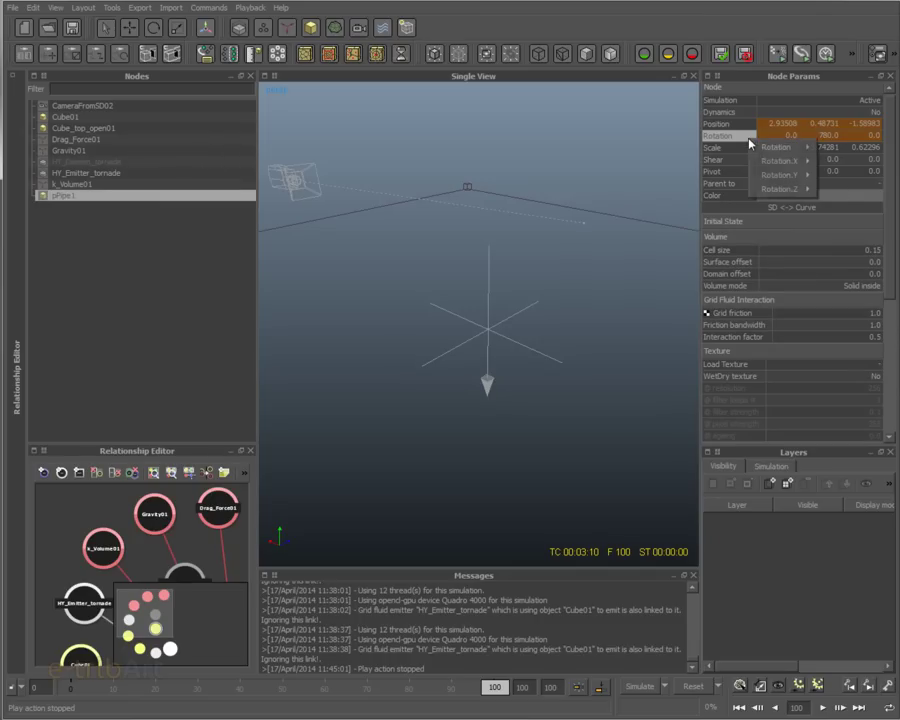
pyautogui.moveTo(779, 148)
pyautogui.click(848, 177)
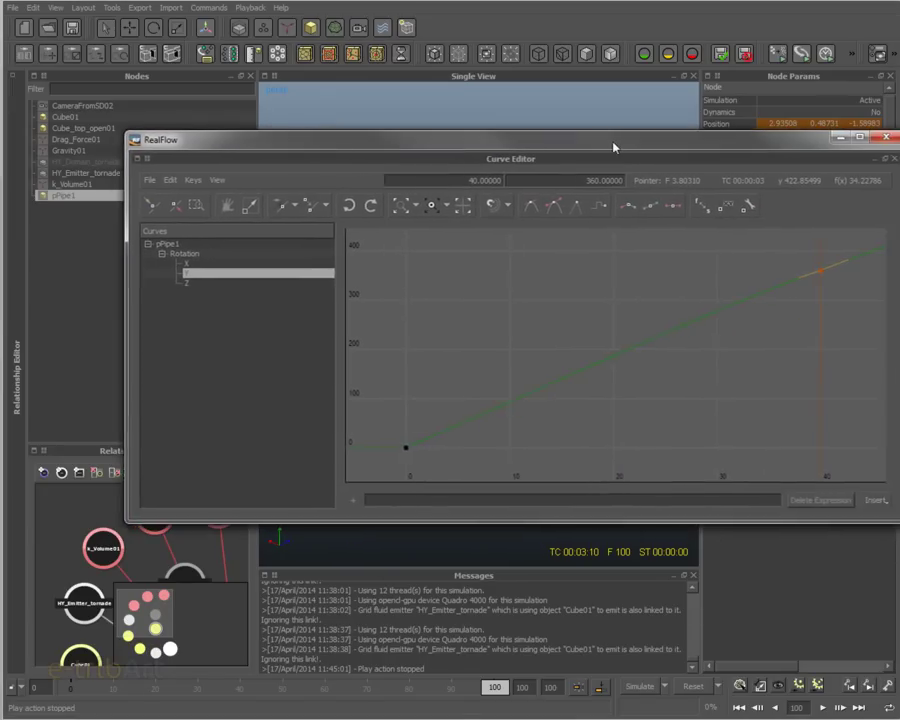
pyautogui.scroll(-8, 628, 334)
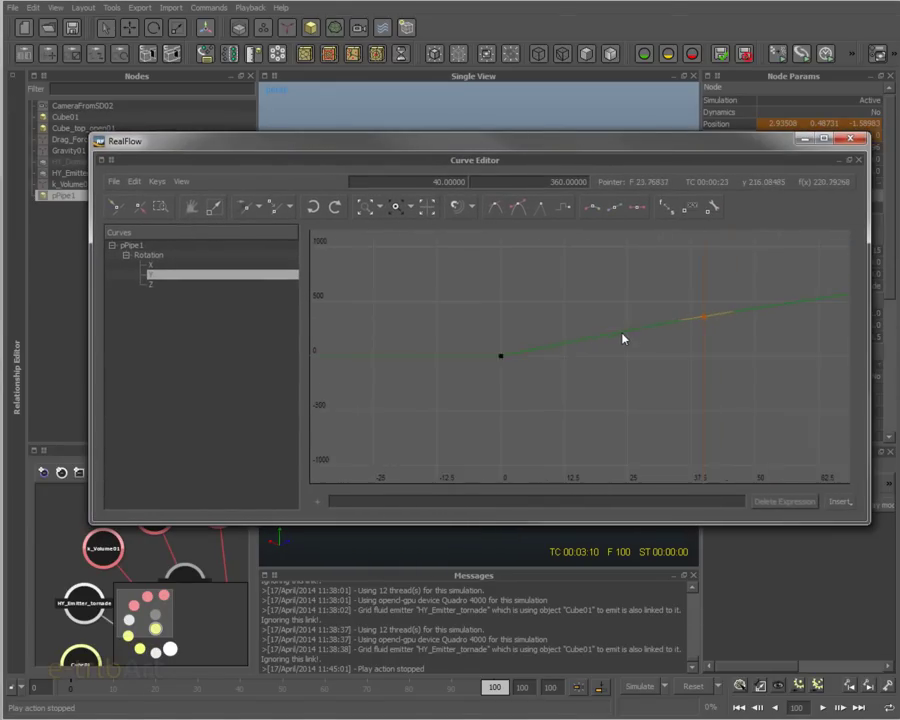
pyautogui.moveTo(634, 337); pyautogui.dragTo(520, 366, button='middle')
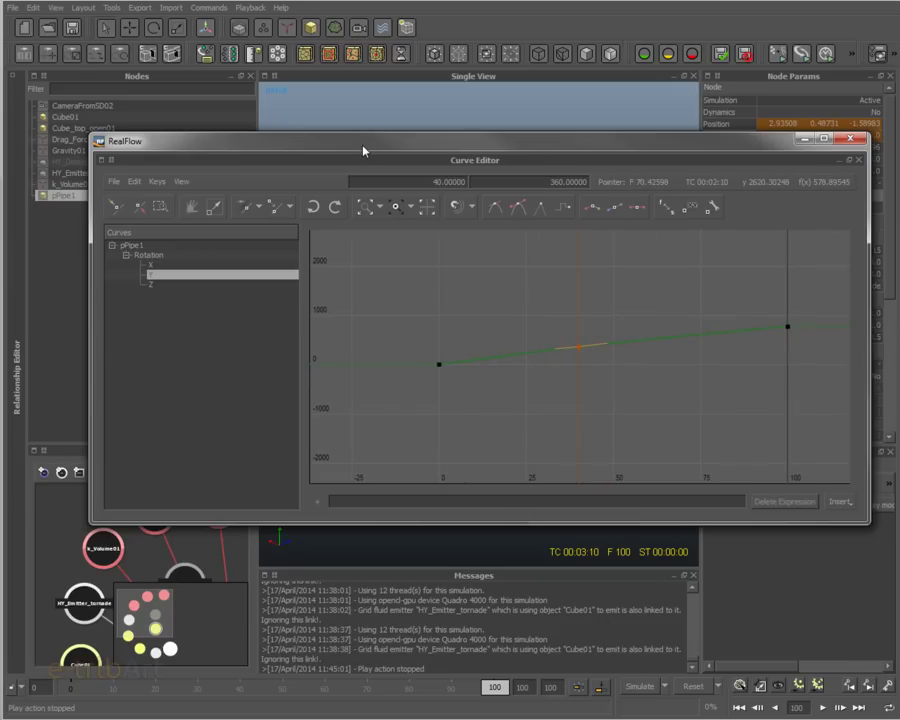
pyautogui.moveTo(363, 150); pyautogui.dragTo(899, 165)
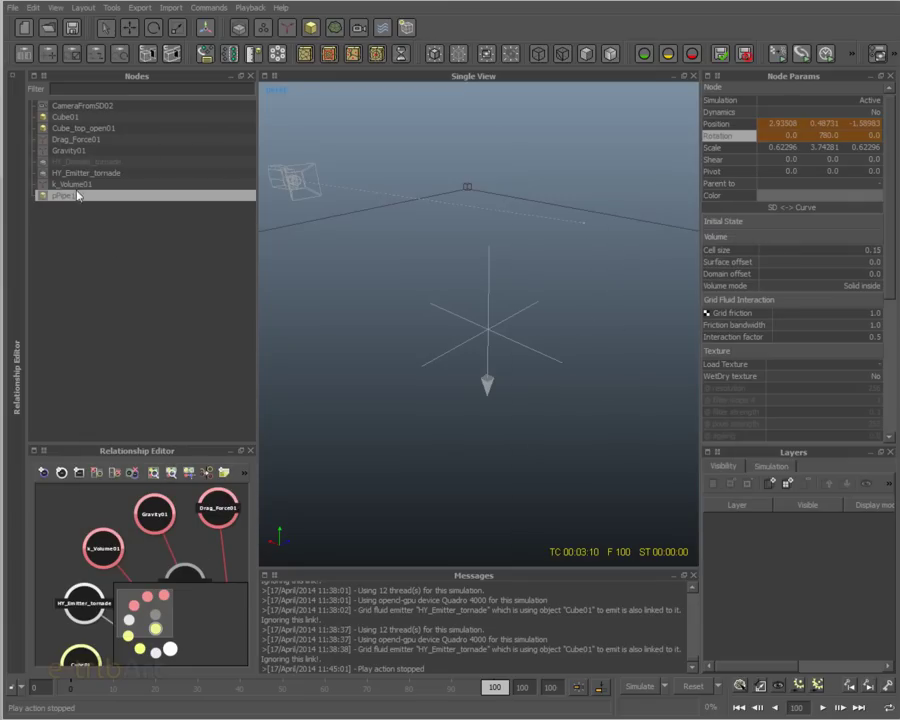
# Step: Set pPipe1's grid fluid interaction factor to 1.5
pyautogui.click(733, 318)
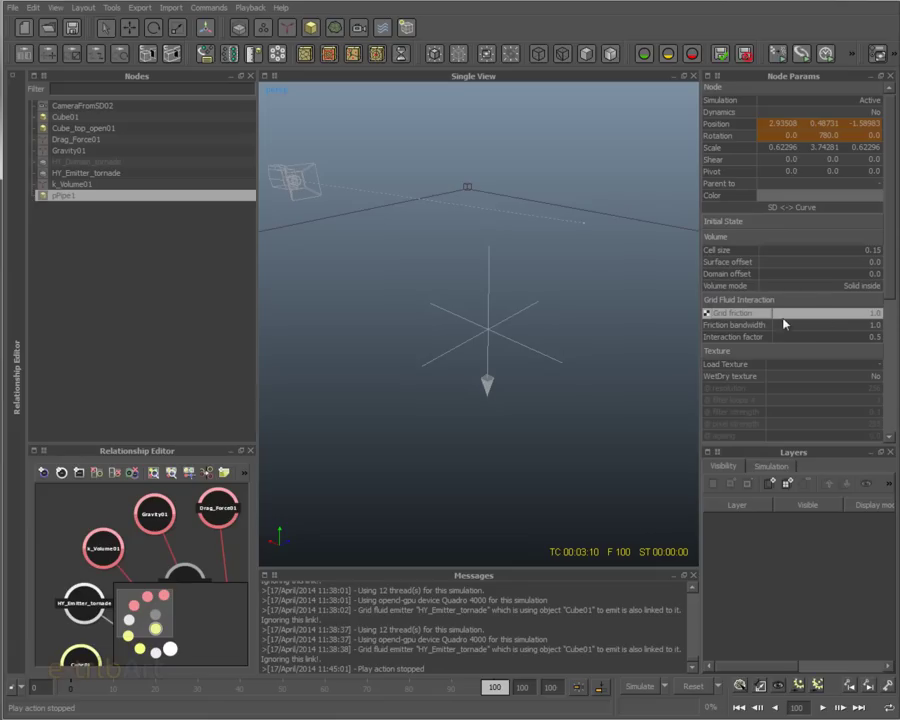
pyautogui.click(849, 325)
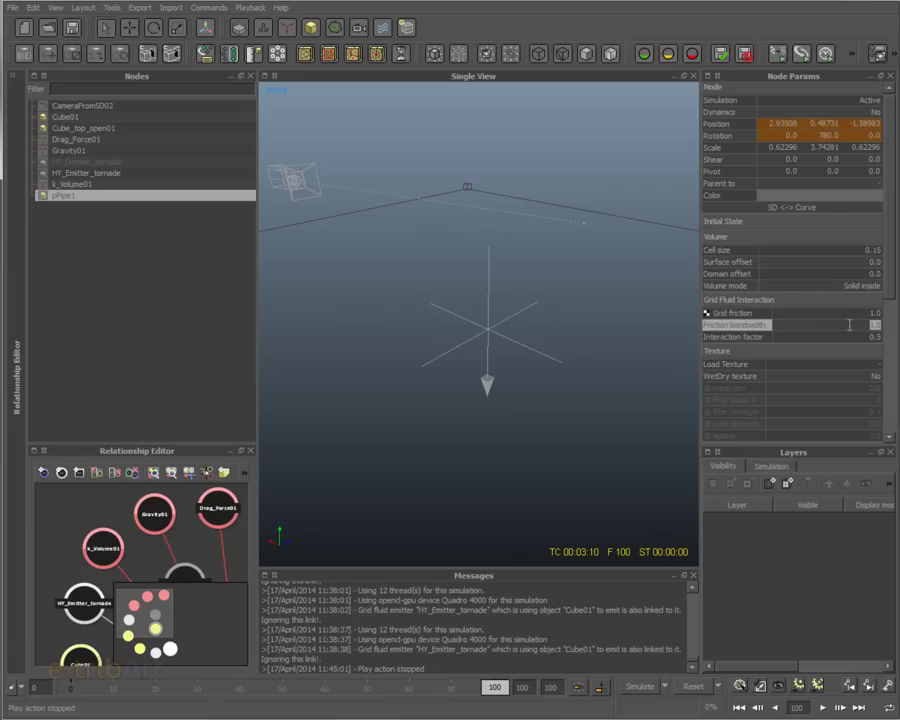
pyautogui.click(733, 338)
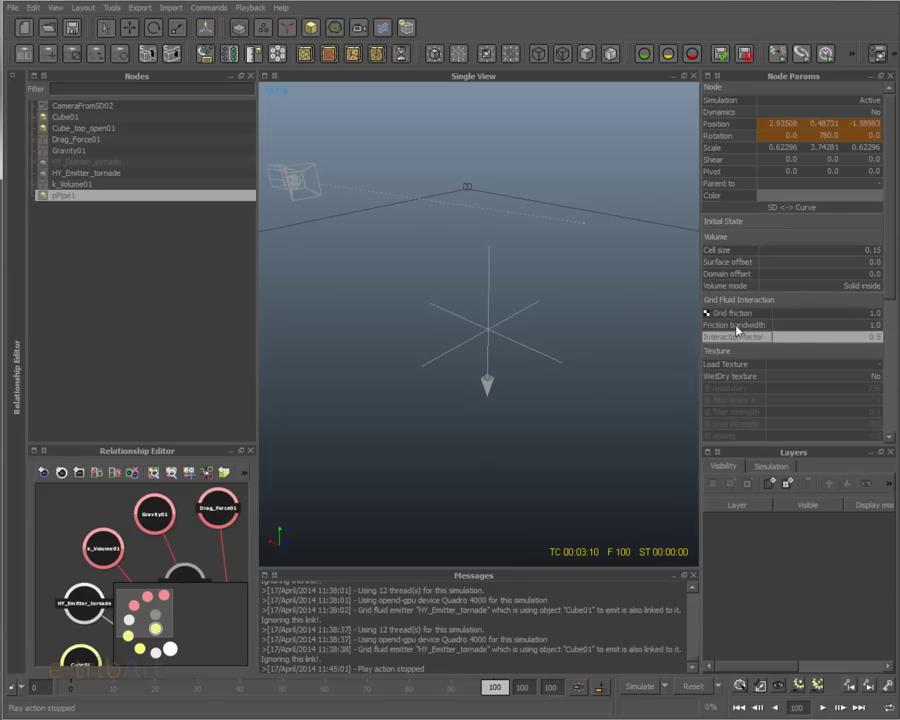
pyautogui.doubleClick(873, 338)
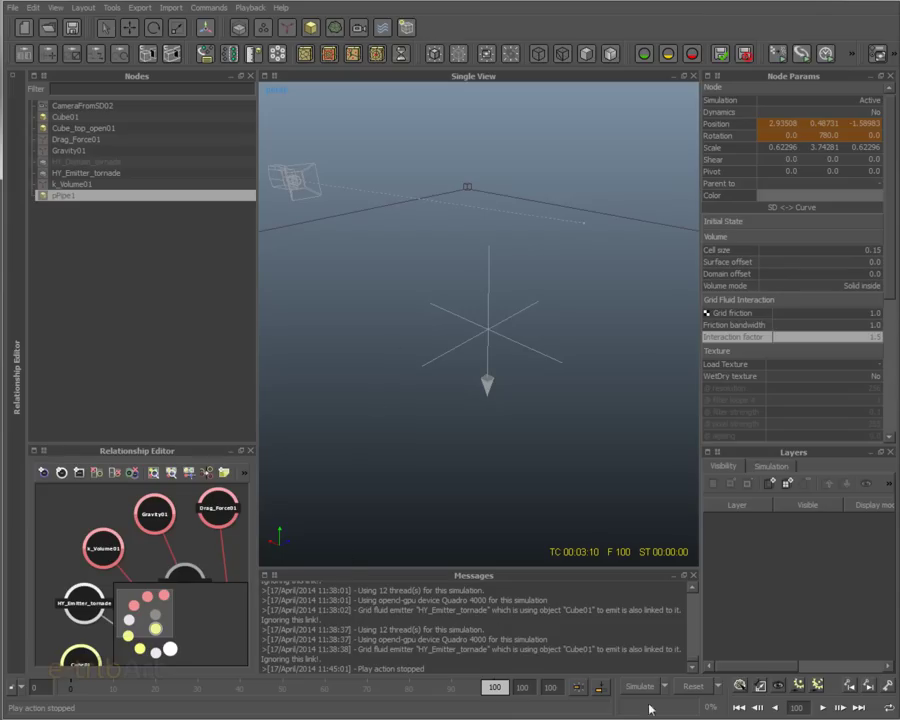
pyautogui.click(686, 688)
pyautogui.click(644, 376)
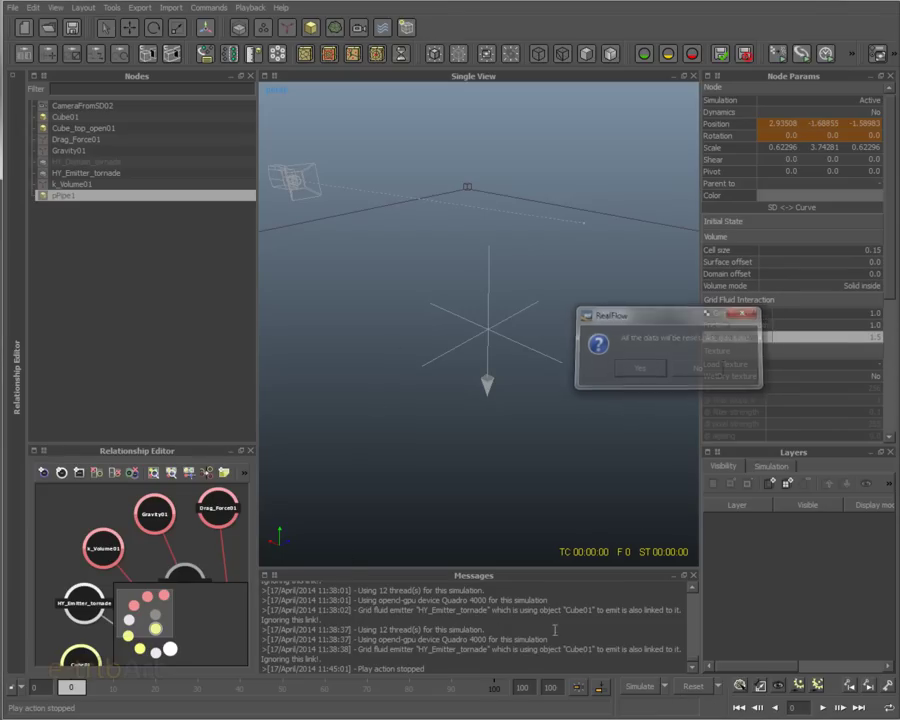
pyautogui.click(640, 688)
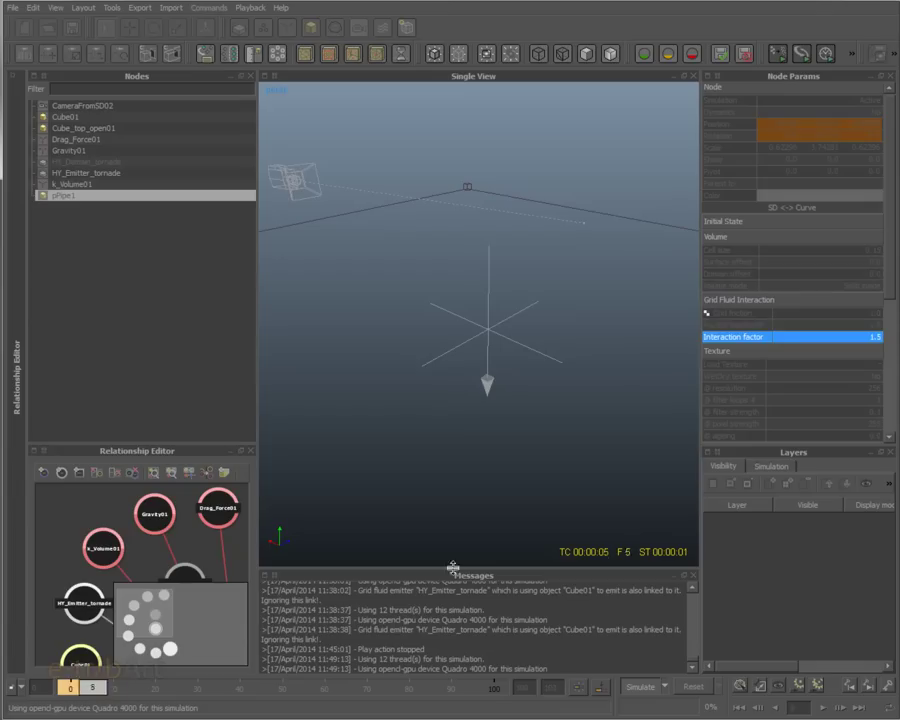
pyautogui.click(634, 688)
pyautogui.click(688, 688)
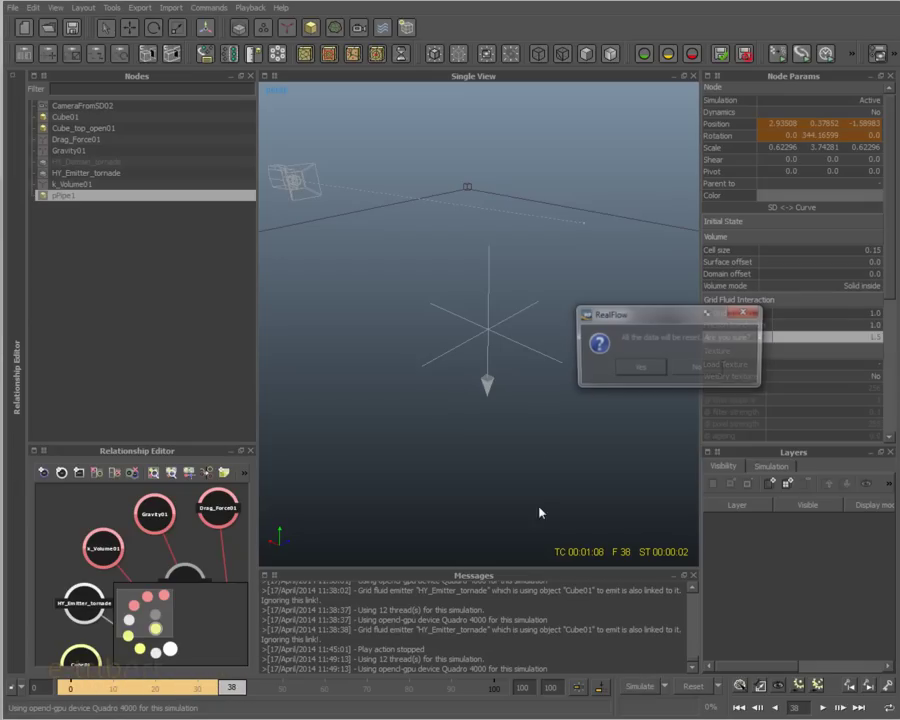
pyautogui.click(614, 368)
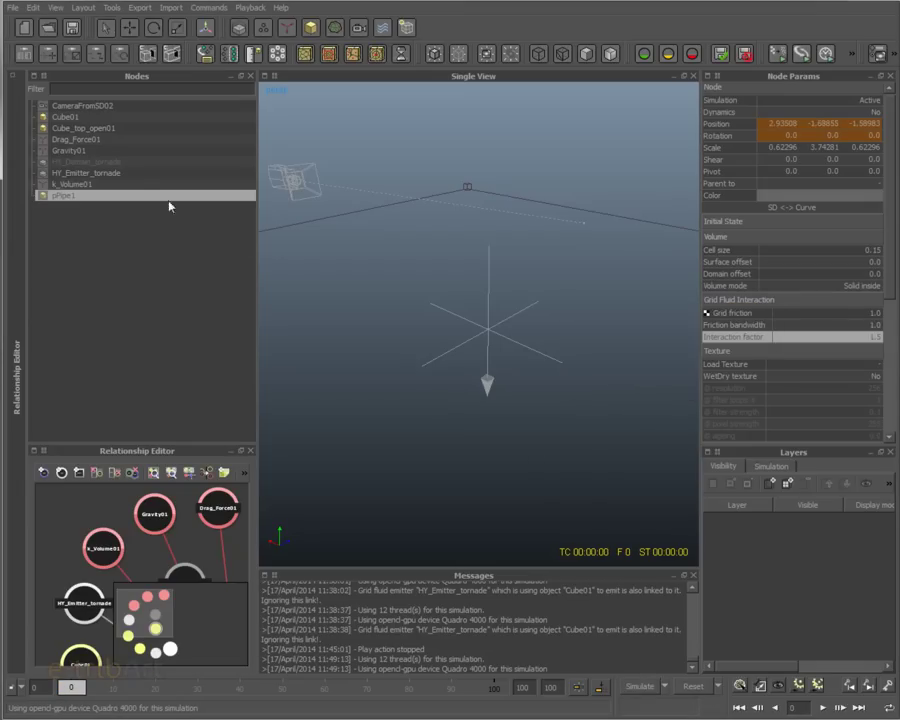
# Step: Reactivate HY_Domain_tornade, reset the simulation and simulate the fluid again from frame 0
pyautogui.click(114, 161)
pyautogui.click(644, 55)
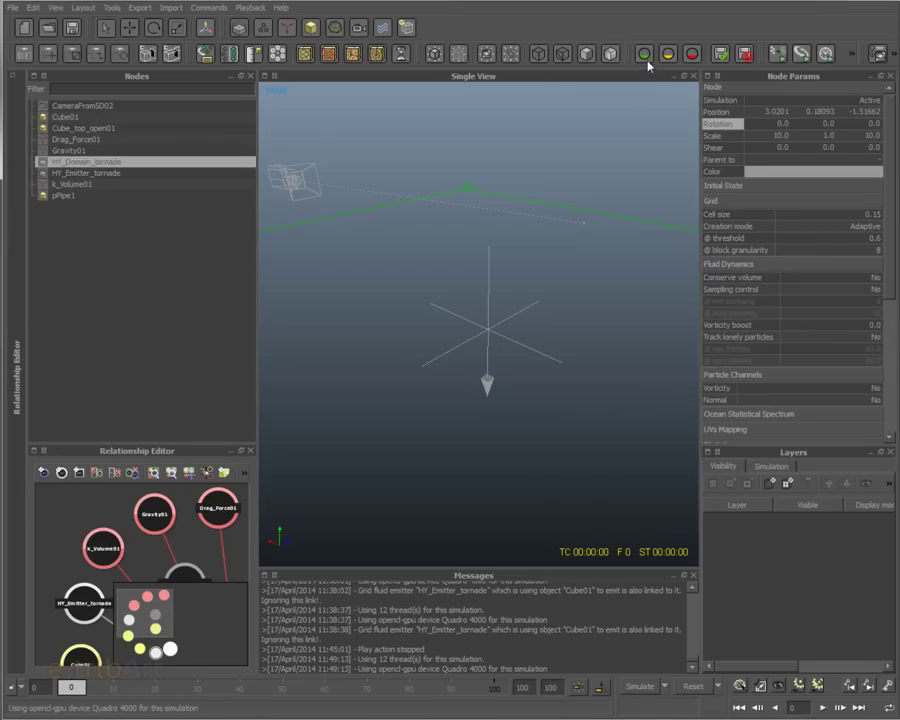
pyautogui.click(691, 686)
pyautogui.click(644, 372)
pyautogui.click(641, 687)
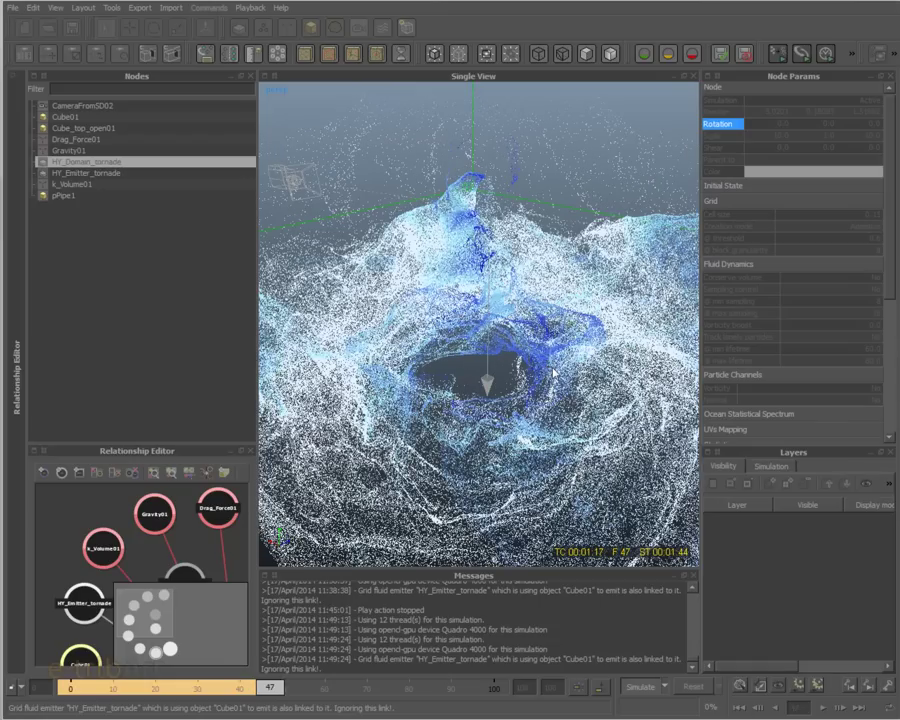
# Step: Reset the simulation and set pPipe1's friction bandwidth to 15 and interaction factor to 0.8
pyautogui.click(682, 688)
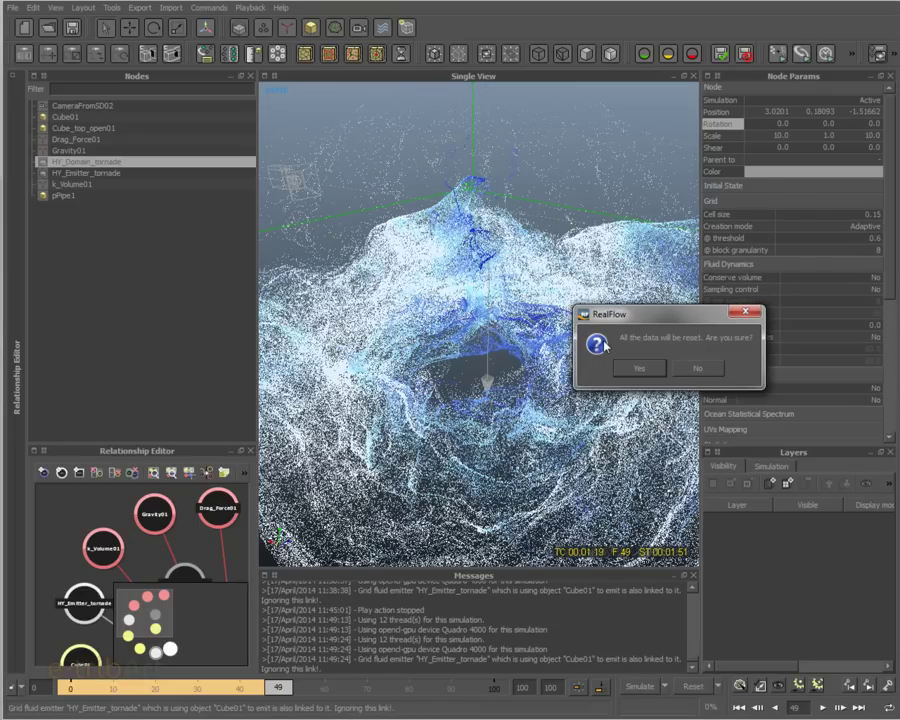
pyautogui.click(650, 373)
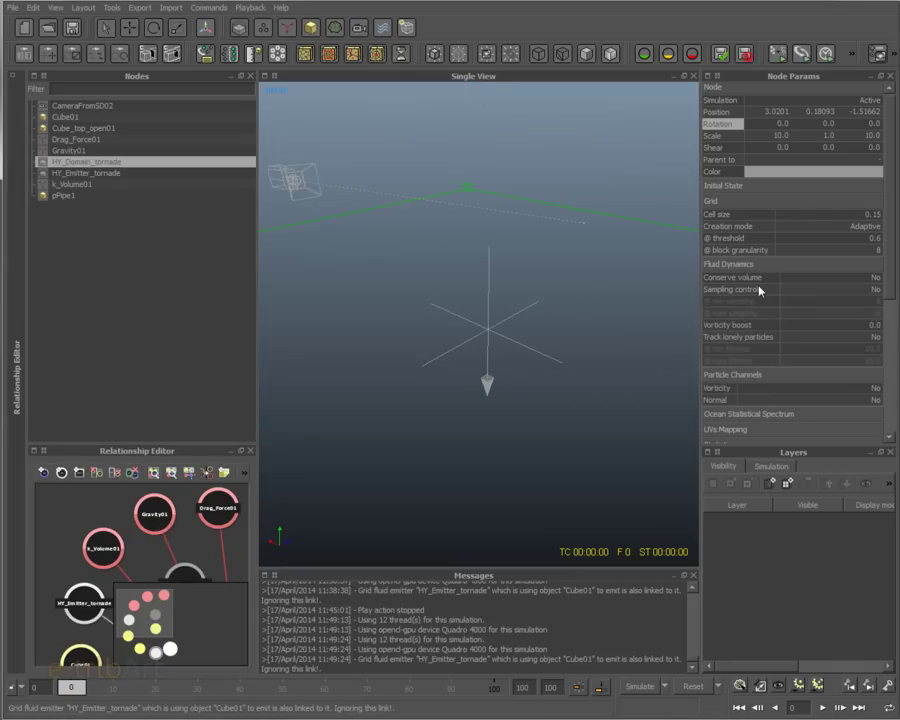
pyautogui.click(62, 197)
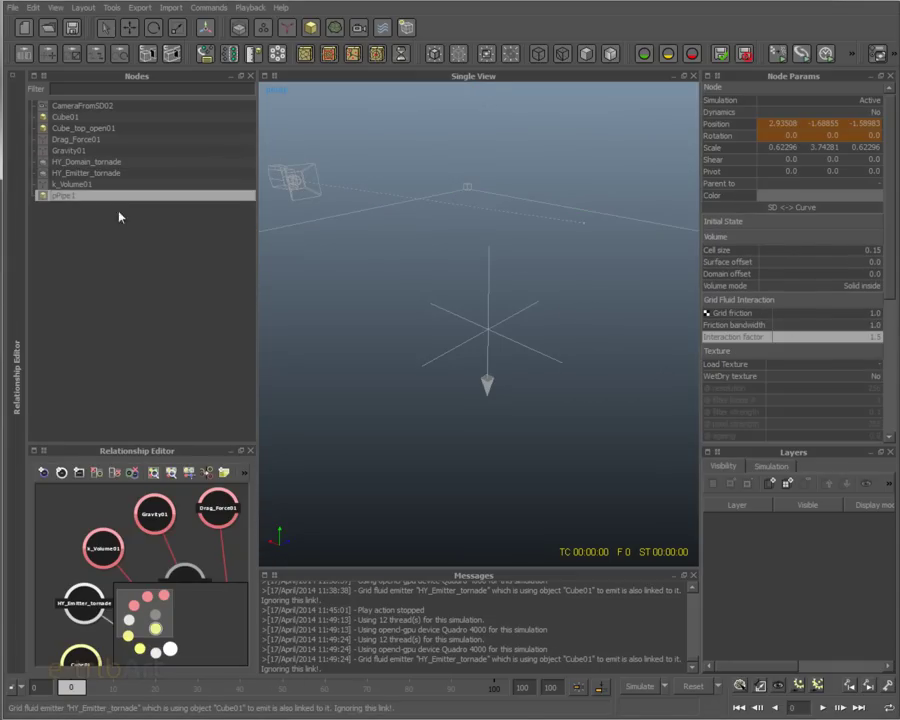
pyautogui.click(755, 326)
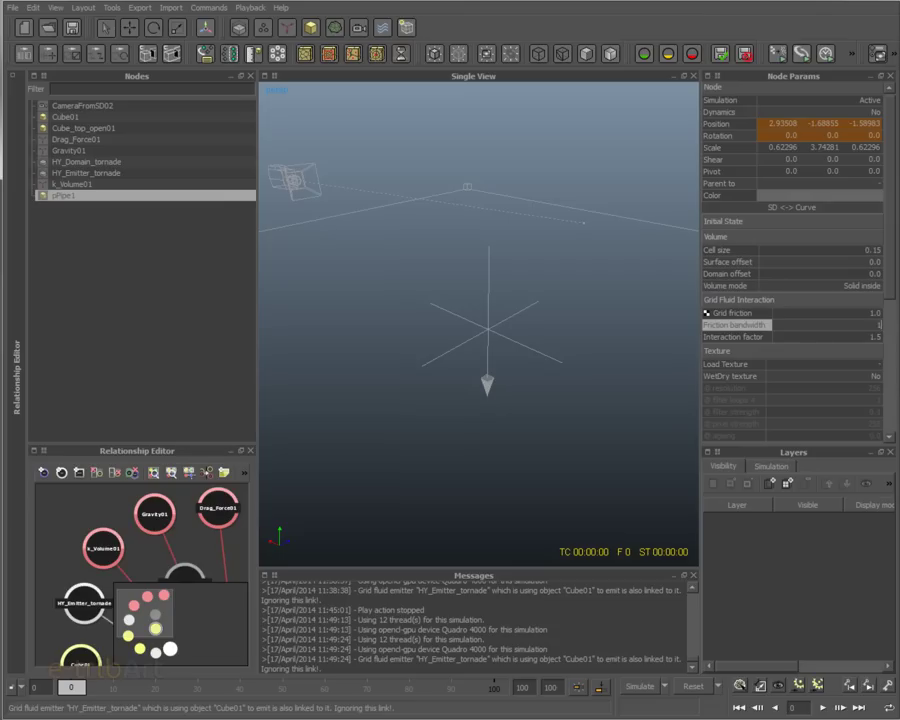
pyautogui.press('Return')
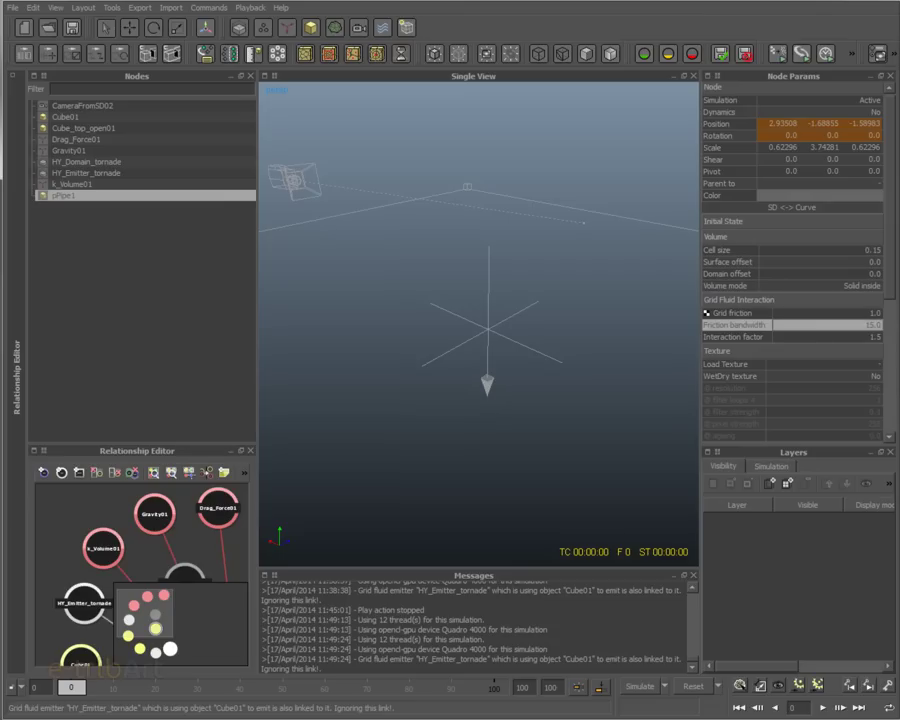
pyautogui.click(877, 339)
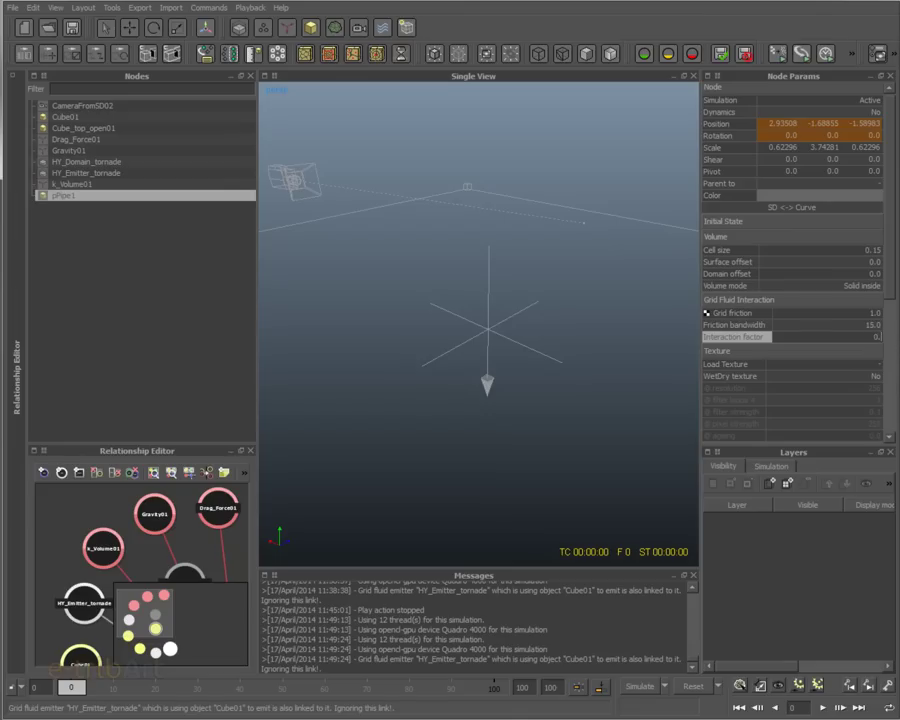
pyautogui.press('Return')
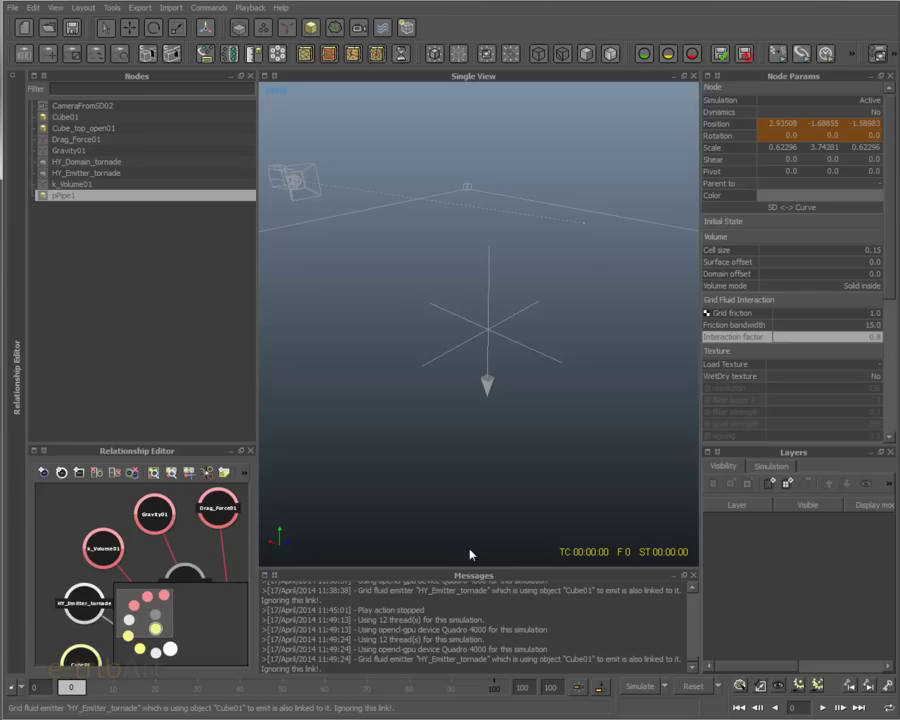
# Step: Simulate the fluid from frame 0 and inspect the central hole and splashes from above and from the side
pyautogui.click(650, 690)
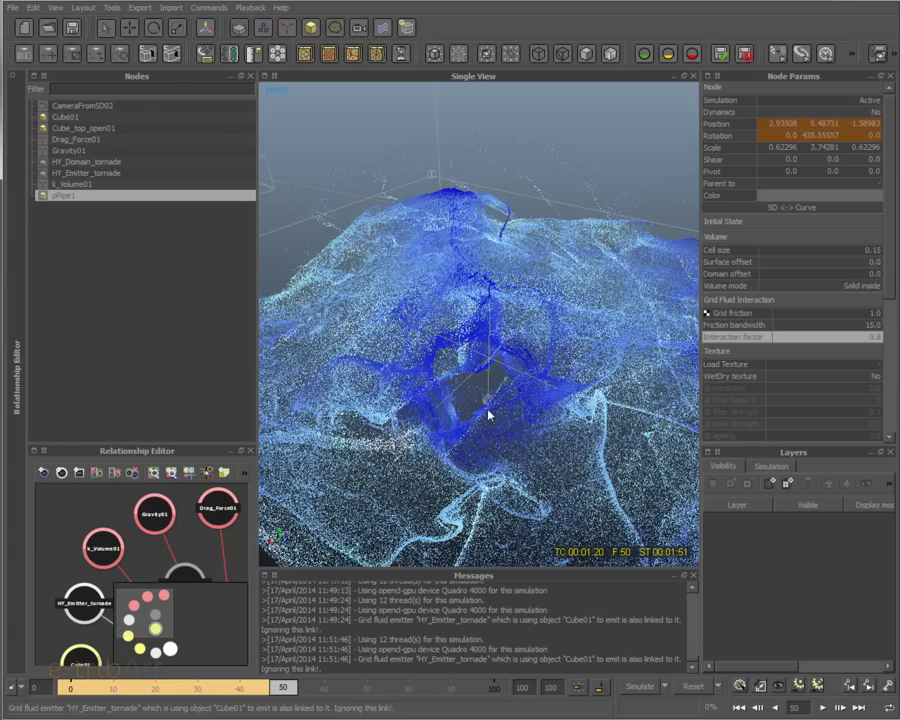
pyautogui.keyDown('alt'); pyautogui.moveTo(493, 412); pyautogui.dragTo(594, 353); pyautogui.keyUp('alt')
pyautogui.scroll(-5, 532, 364)
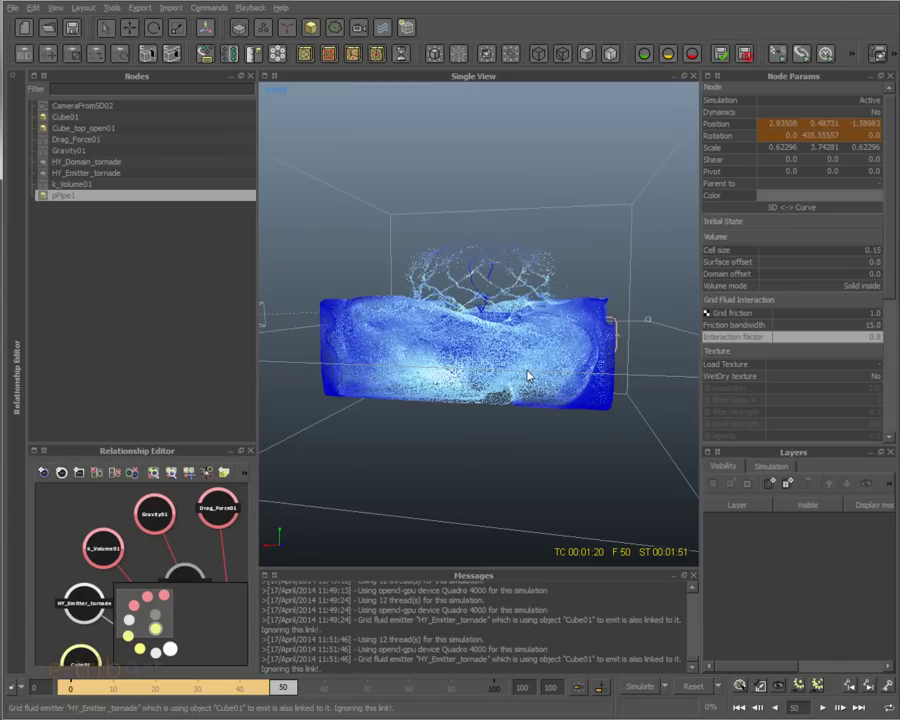
pyautogui.scroll(5, 532, 376)
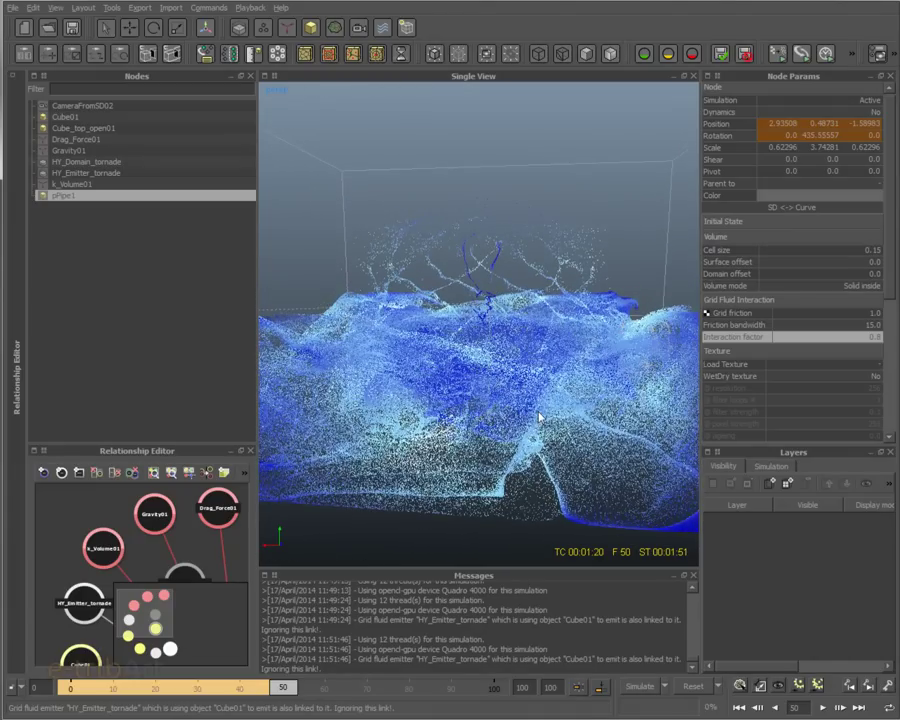
pyautogui.keyDown('alt'); pyautogui.moveTo(540, 418); pyautogui.dragTo(517, 374); pyautogui.keyUp('alt')
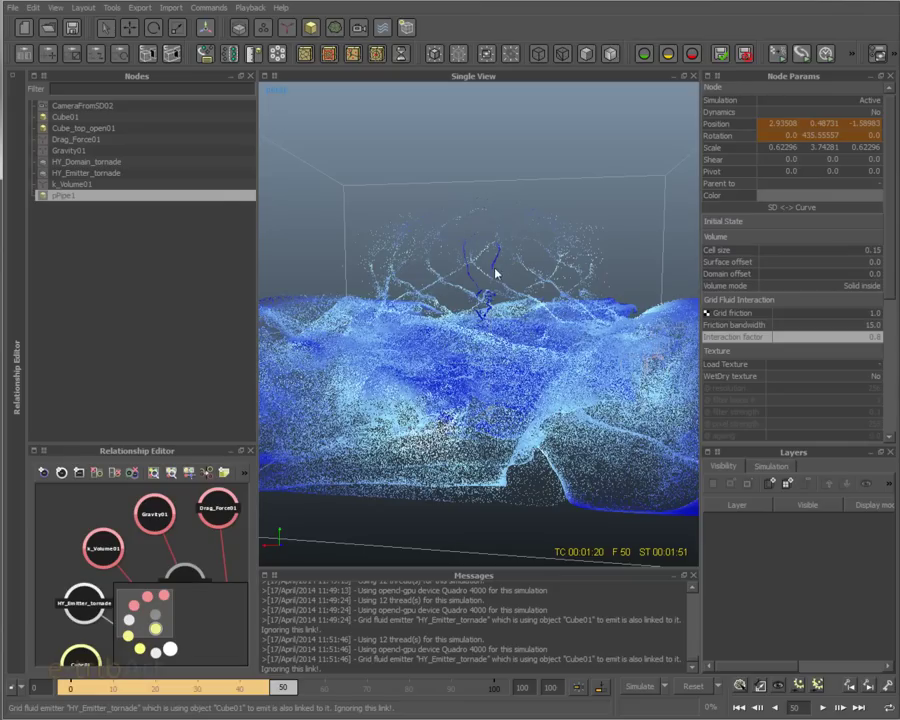
pyautogui.keyDown('alt'); pyautogui.moveTo(488, 300); pyautogui.dragTo(504, 245); pyautogui.keyUp('alt')
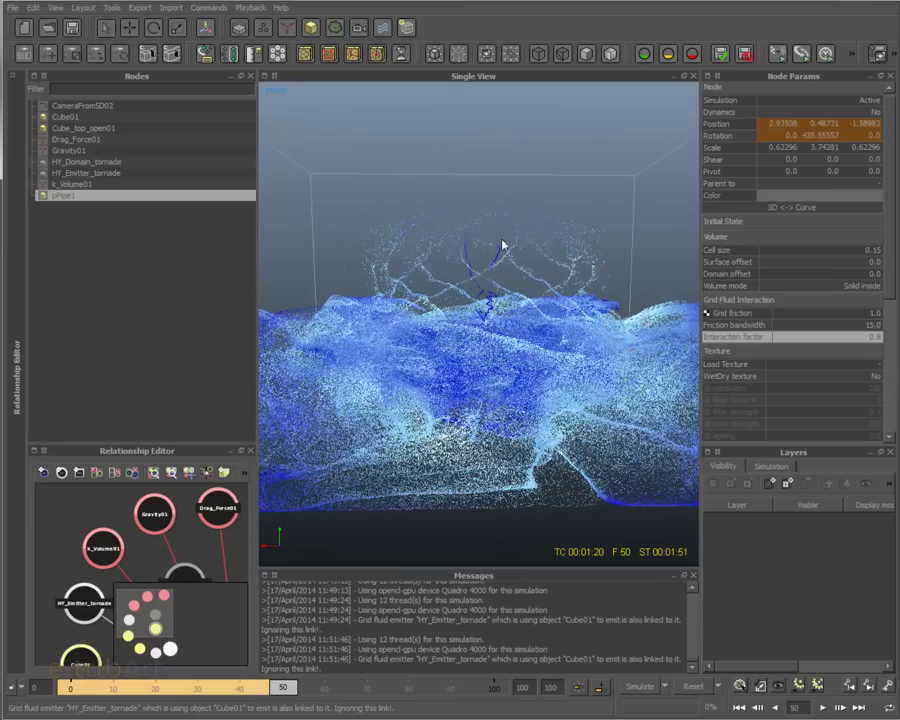
pyautogui.keyDown('alt'); pyautogui.moveTo(514, 333); pyautogui.dragTo(488, 293); pyautogui.keyUp('alt')
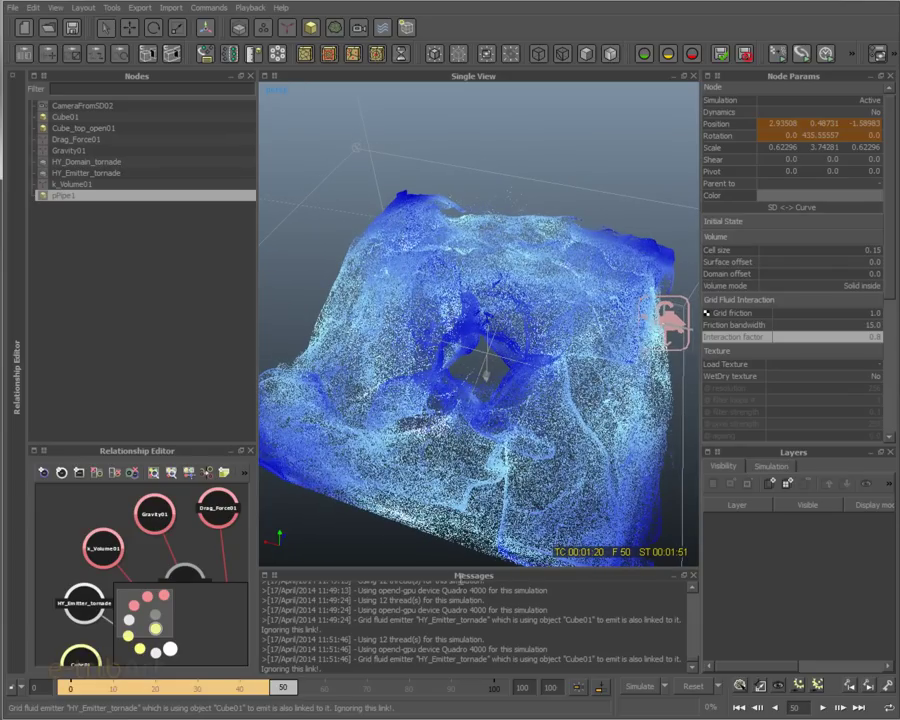
# Step: Play back the simulated frames from frame 0, and return to the first frame
pyautogui.click(73, 688)
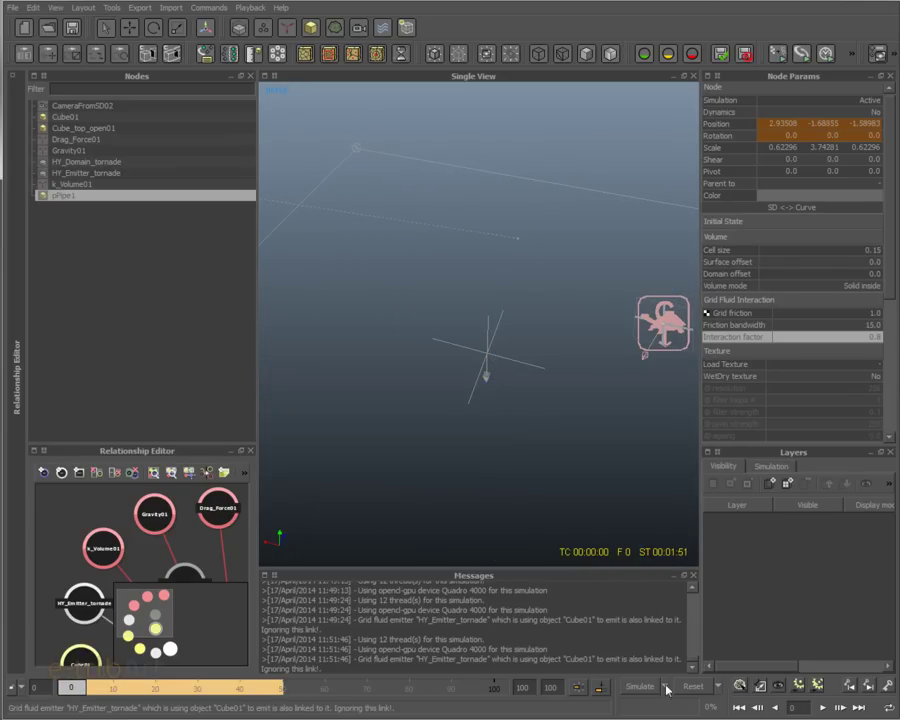
pyautogui.click(823, 707)
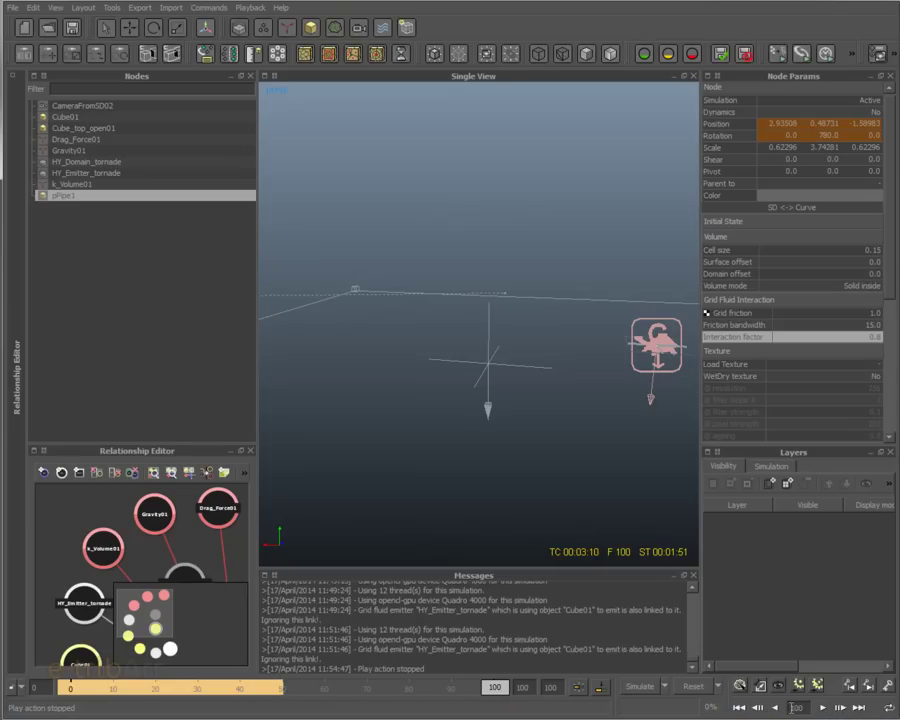
pyautogui.click(739, 708)
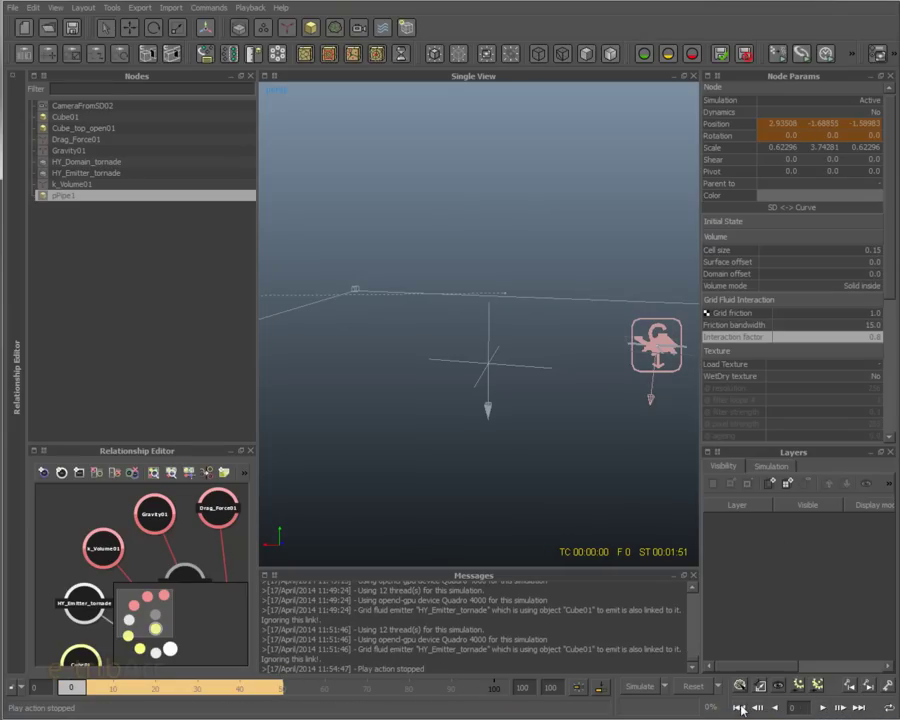
# Step: Set pPipe1's friction bandwidth to 4 and its interaction factor to 1.2
pyautogui.click(868, 325)
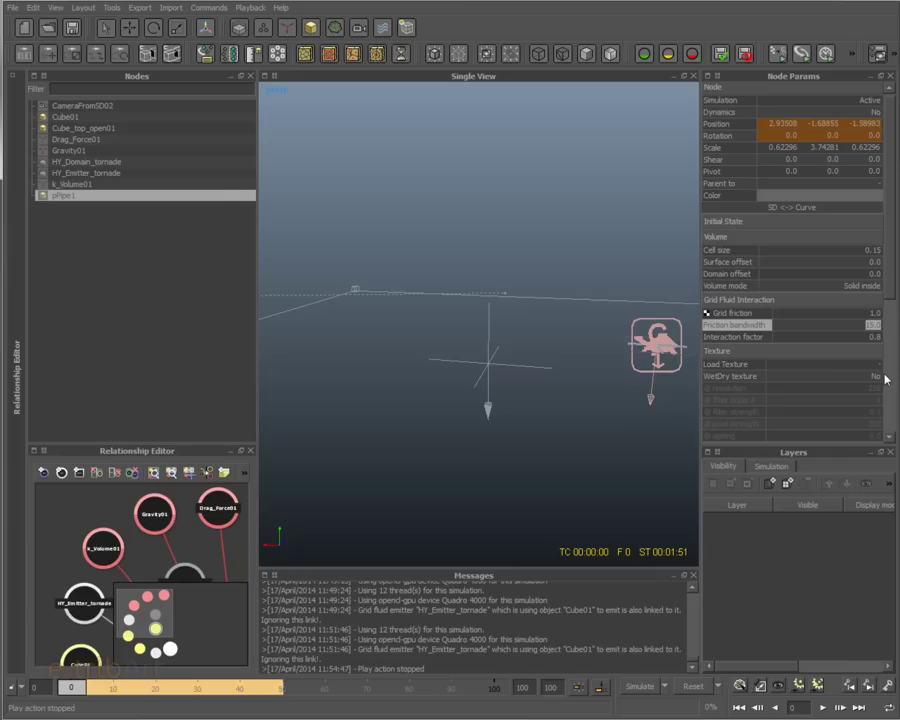
pyautogui.write('4')
pyautogui.press('Return')
pyautogui.click(869, 338)
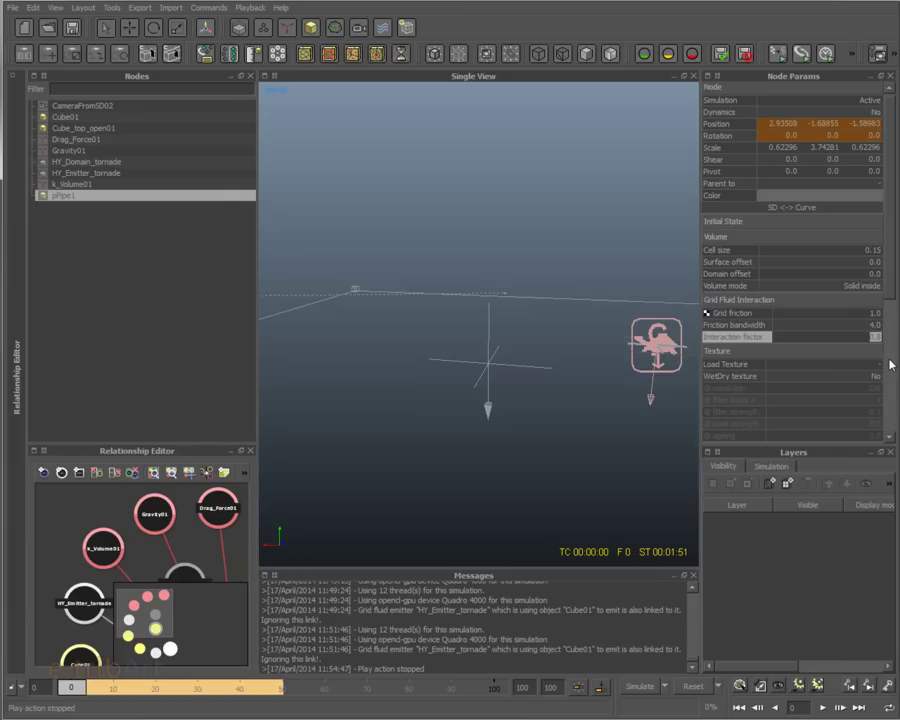
pyautogui.press('Return')
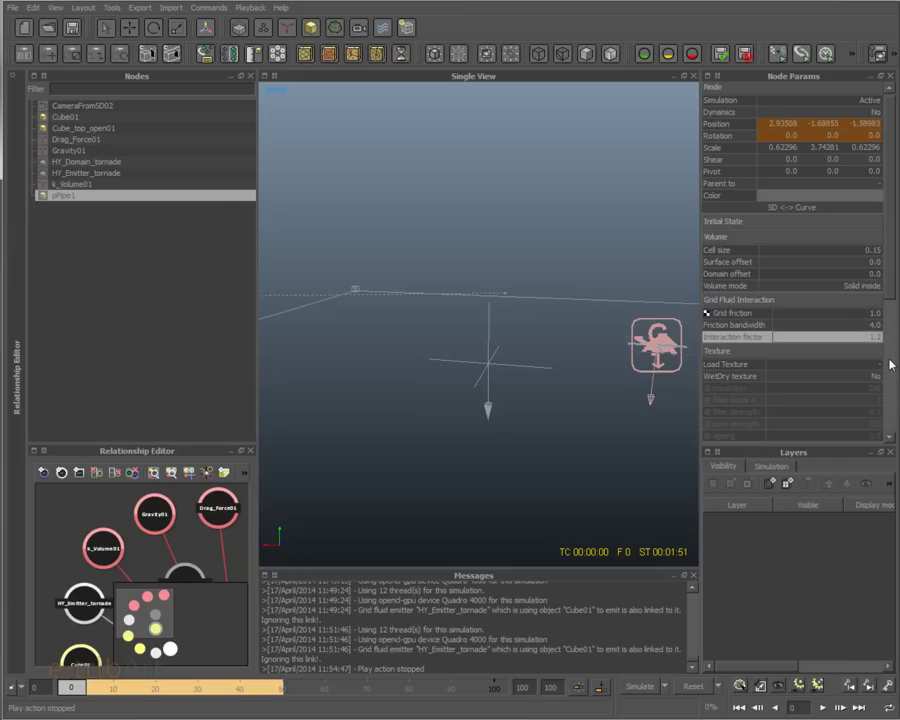
# Step: Reset all simulation data and simulate the fluid again from frame 0, examining the vortex from several angles
pyautogui.click(690, 687)
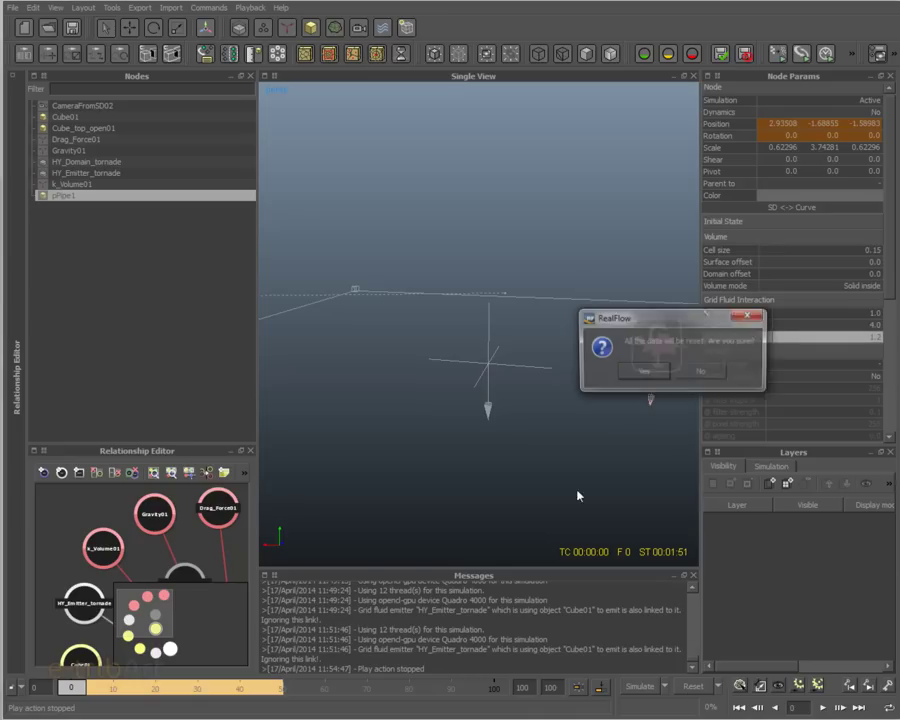
pyautogui.click(648, 374)
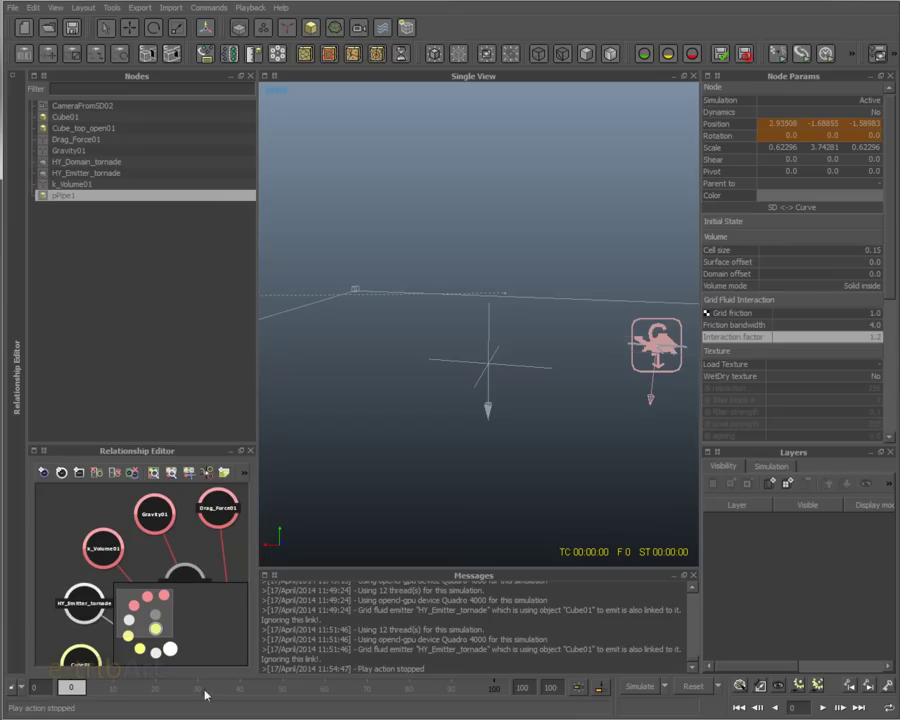
pyautogui.click(636, 687)
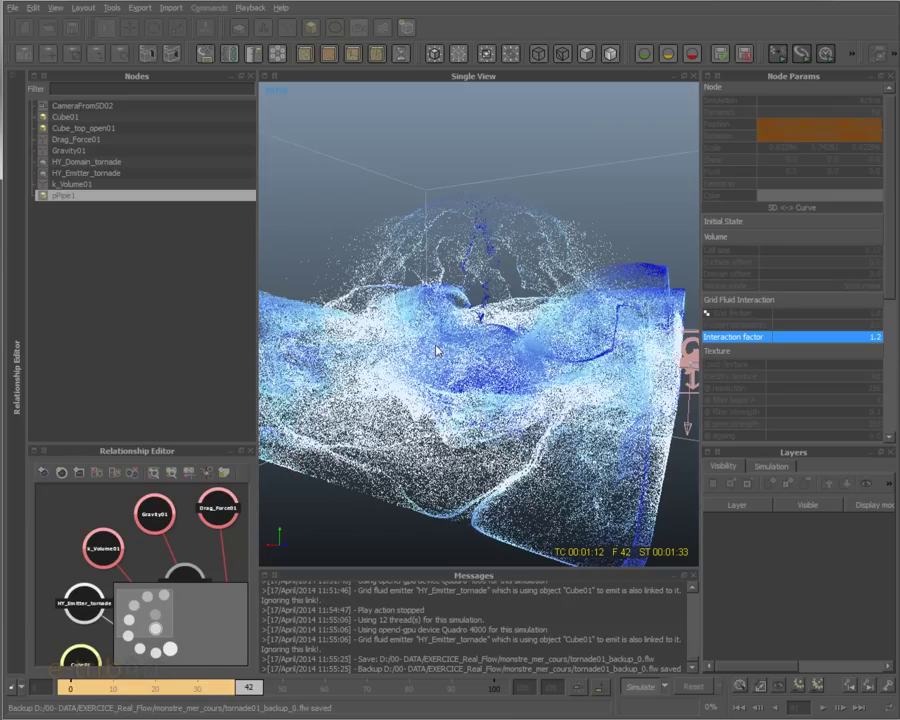
pyautogui.moveTo(443, 372)
pyautogui.keyDown('alt'); pyautogui.mouseDown()
pyautogui.moveTo(500, 403)
pyautogui.moveTo(477, 376)
pyautogui.moveTo(434, 357)
pyautogui.mouseUp(); pyautogui.keyUp('alt')
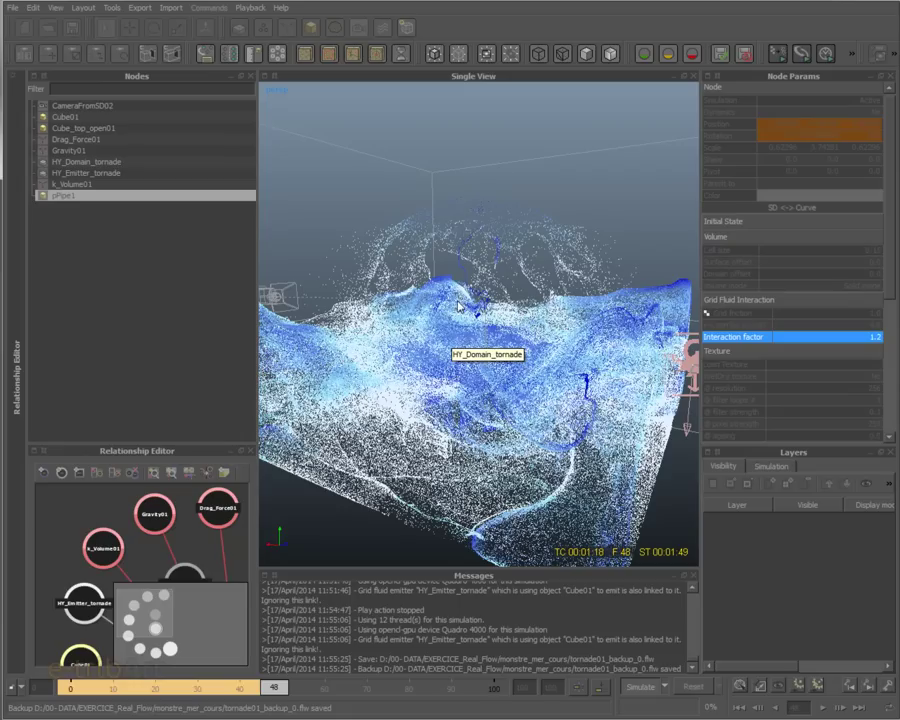
pyautogui.keyDown('alt'); pyautogui.moveTo(470, 373); pyautogui.dragTo(395, 343); pyautogui.keyUp('alt')
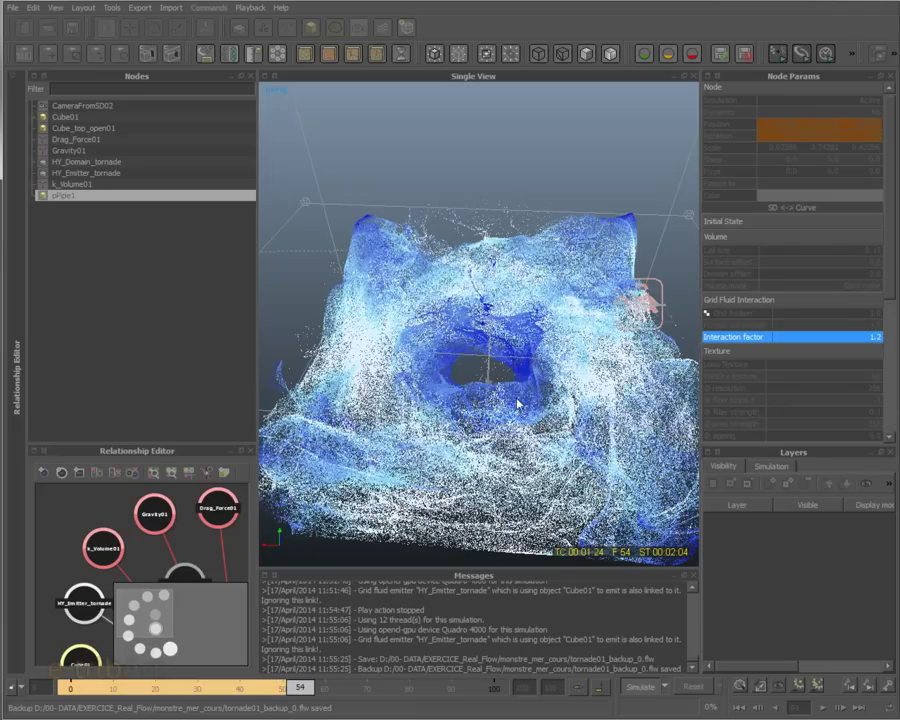
pyautogui.keyDown('alt'); pyautogui.moveTo(513, 420); pyautogui.dragTo(350, 293); pyautogui.keyUp('alt')
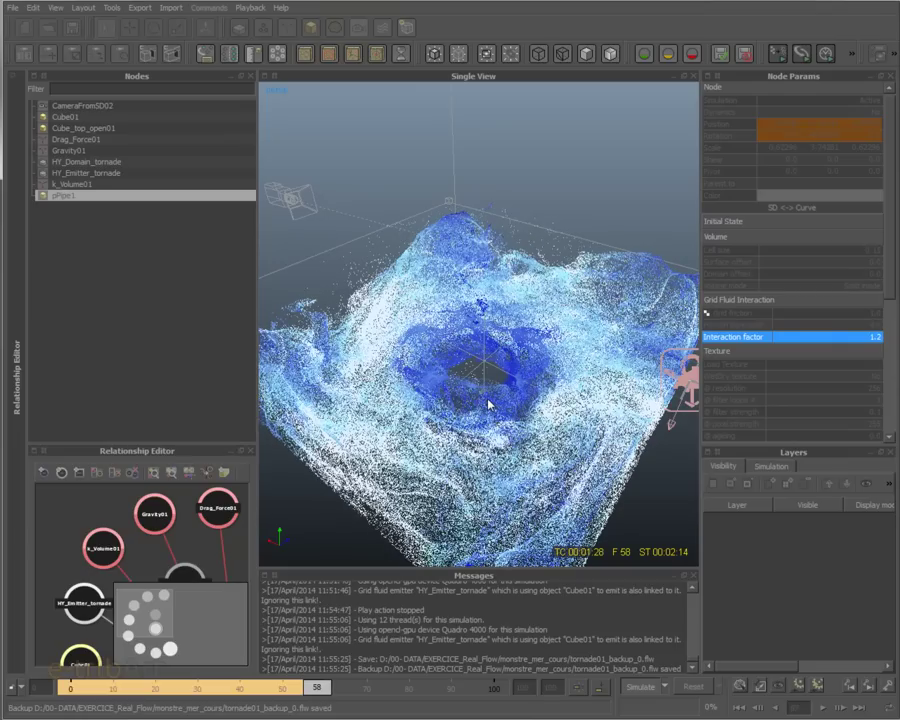
pyautogui.keyDown('alt'); pyautogui.moveTo(467, 407); pyautogui.dragTo(503, 363); pyautogui.keyUp('alt')
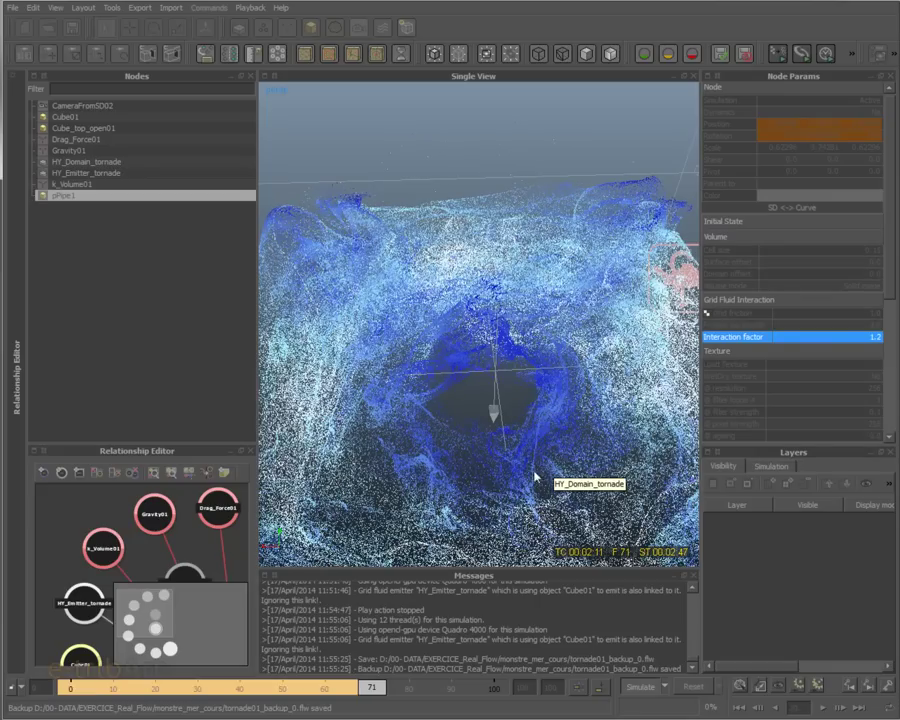
pyautogui.keyDown('alt'); pyautogui.moveTo(525, 457); pyautogui.dragTo(541, 398); pyautogui.keyUp('alt')
pyautogui.keyDown('alt'); pyautogui.moveTo(545, 460); pyautogui.dragTo(468, 460); pyautogui.keyUp('alt')
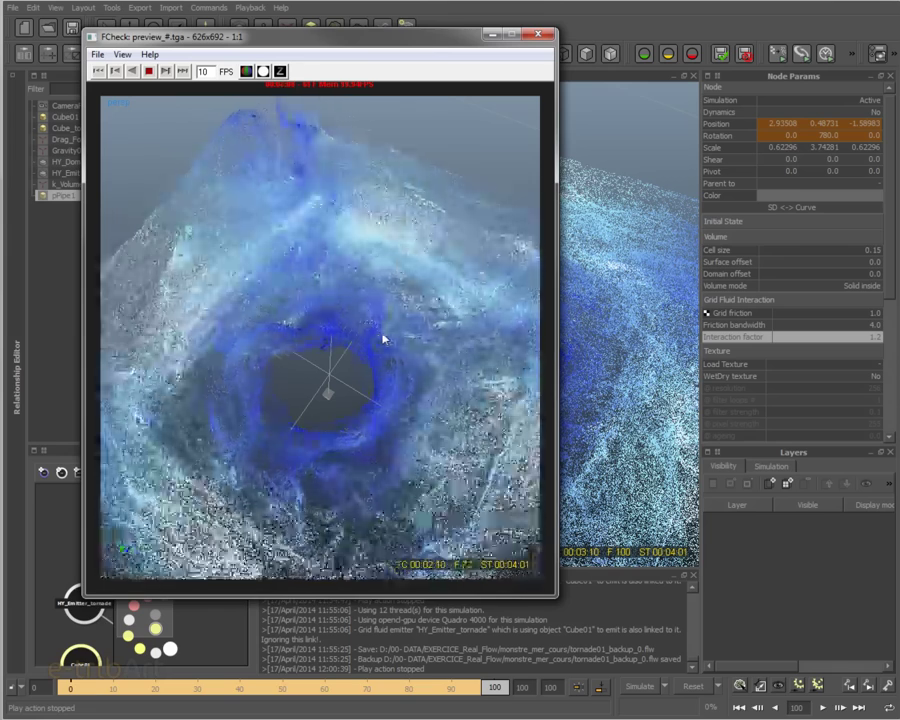
# Step: Review the looping preview of the vortex in FCheck, repositioning the preview window
pyautogui.moveTo(442, 40); pyautogui.dragTo(414, 28)
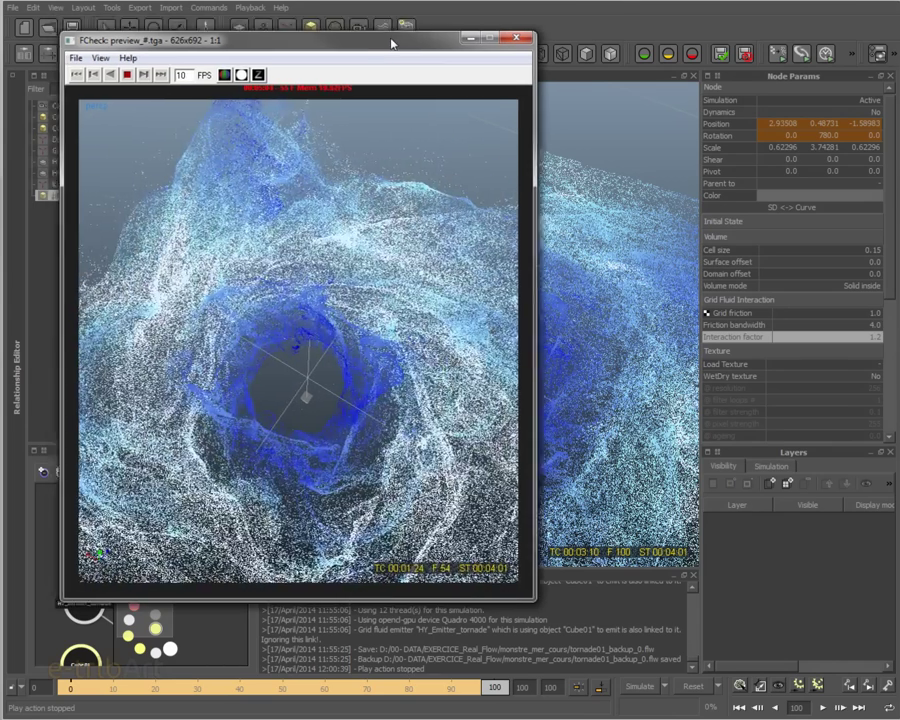
pyautogui.moveTo(388, 29); pyautogui.dragTo(385, 38)
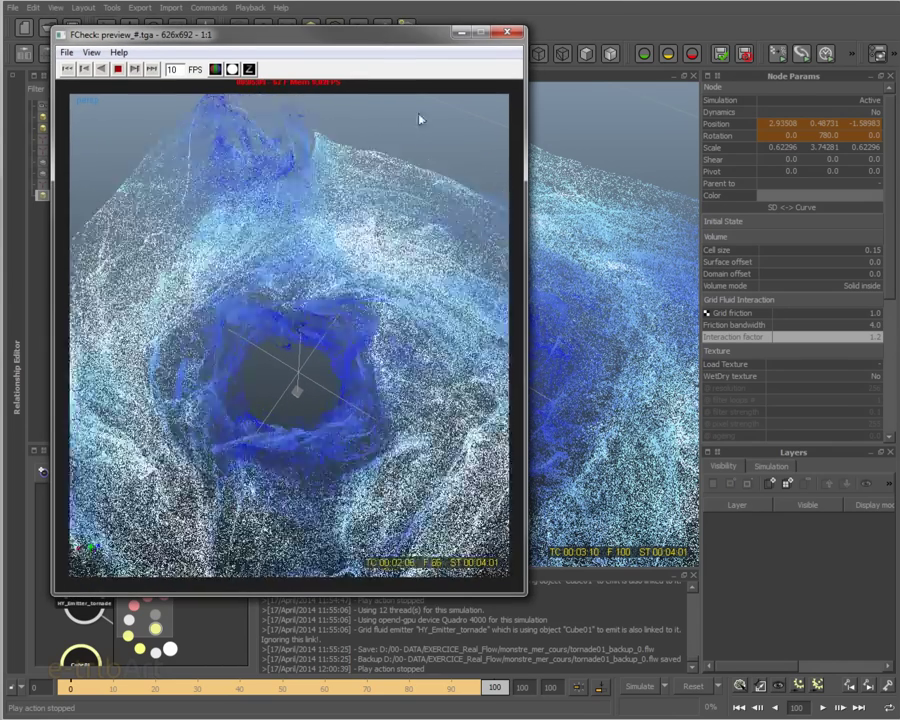